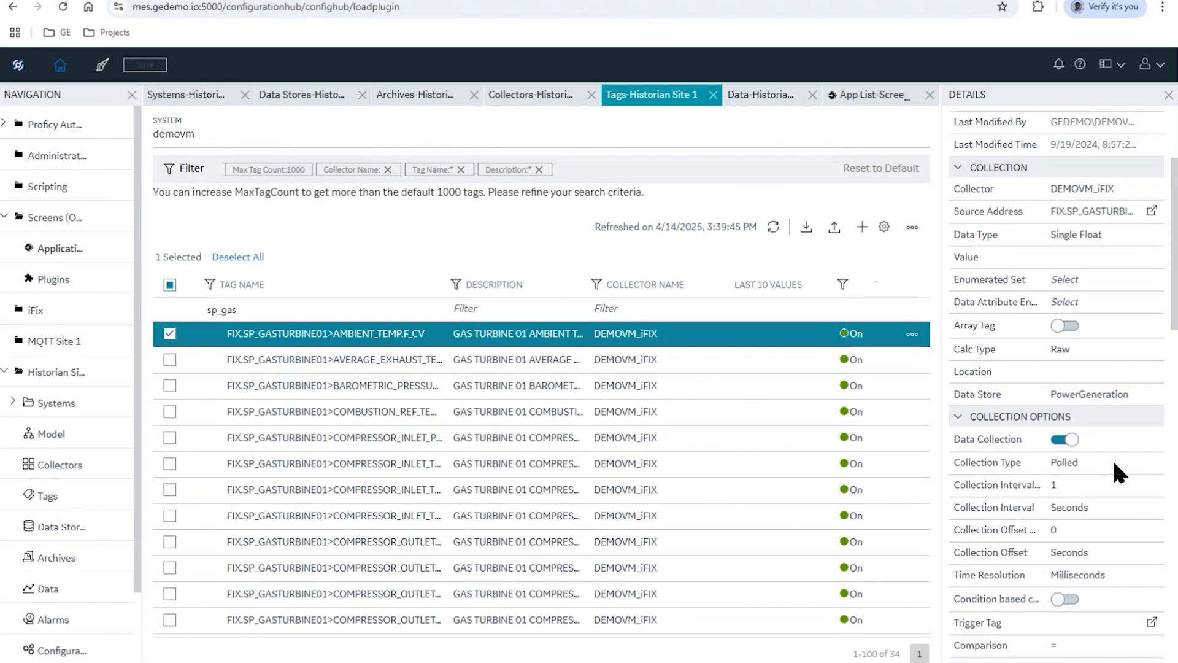
- Scroll the ambient temperature tag's Details to its Scaling, Collector Compression and Archive Compression settings
scroll(1113, 458, down, 10)
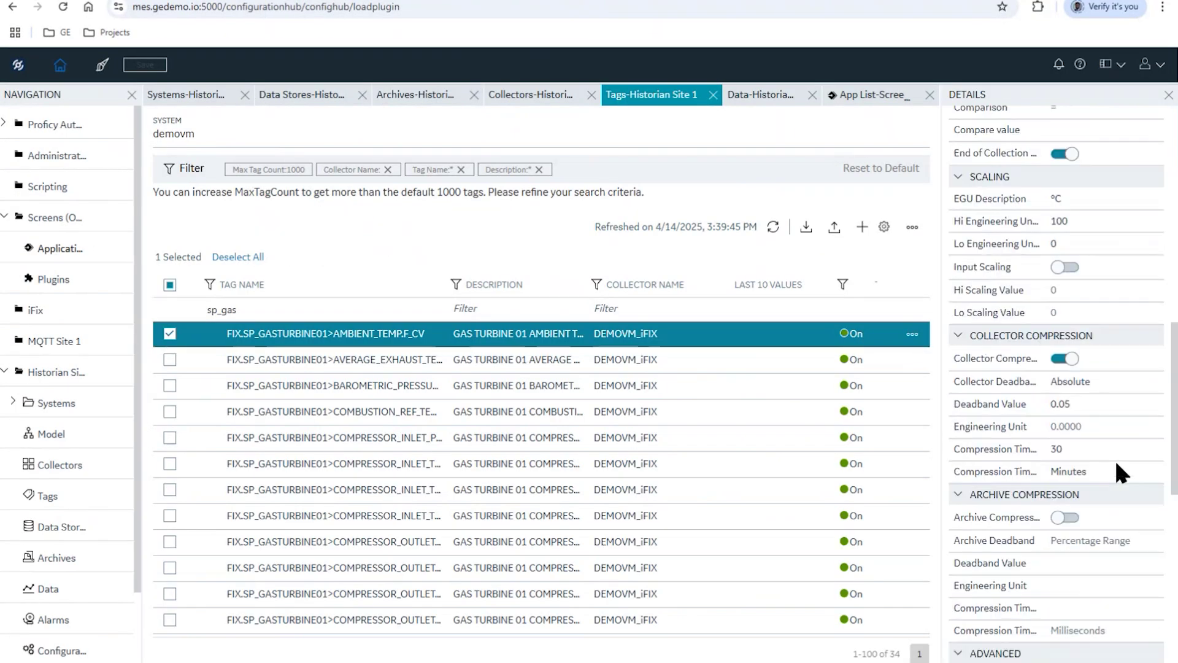
scroll(1114, 458, down, 1)
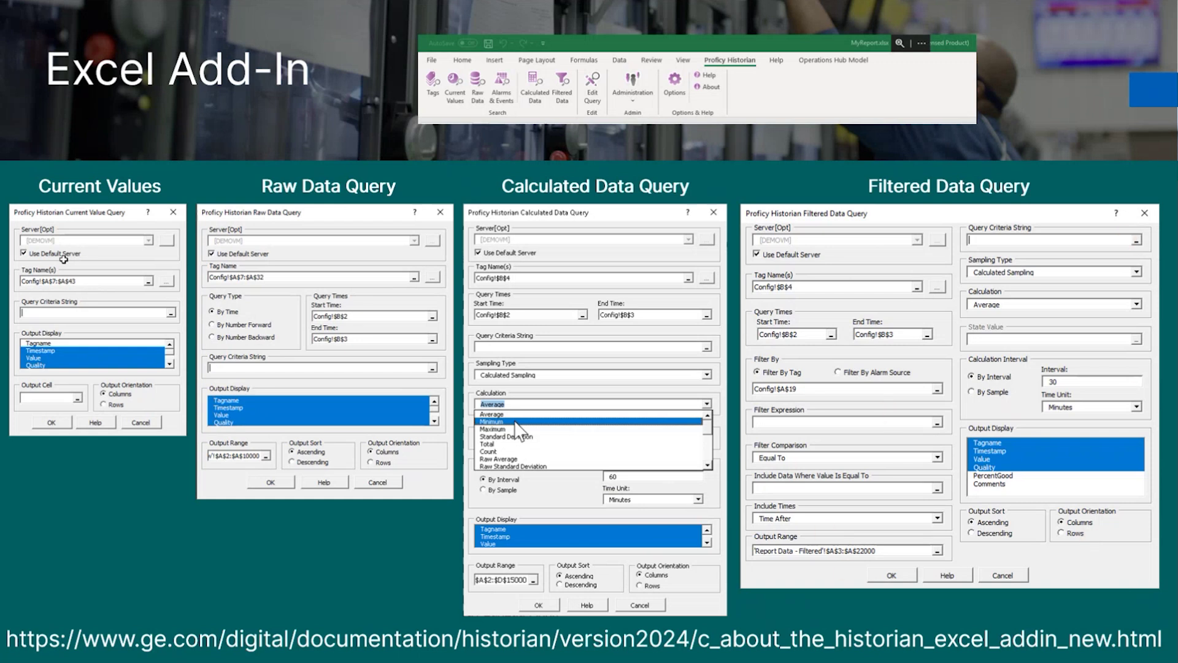
- Advance the slideshow past the Excel Add-In query dialogs slide
key(Right)
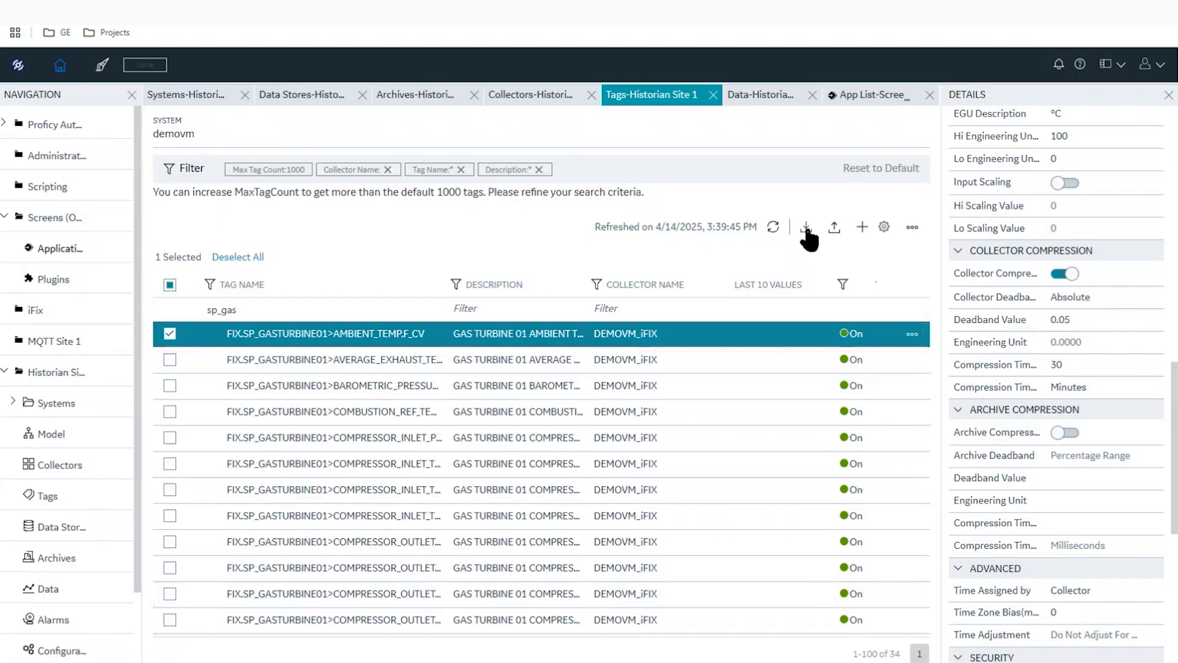
- Open the Import Tags dialog, close it, reopen it and browse for a tags CSV file
click(806, 228)
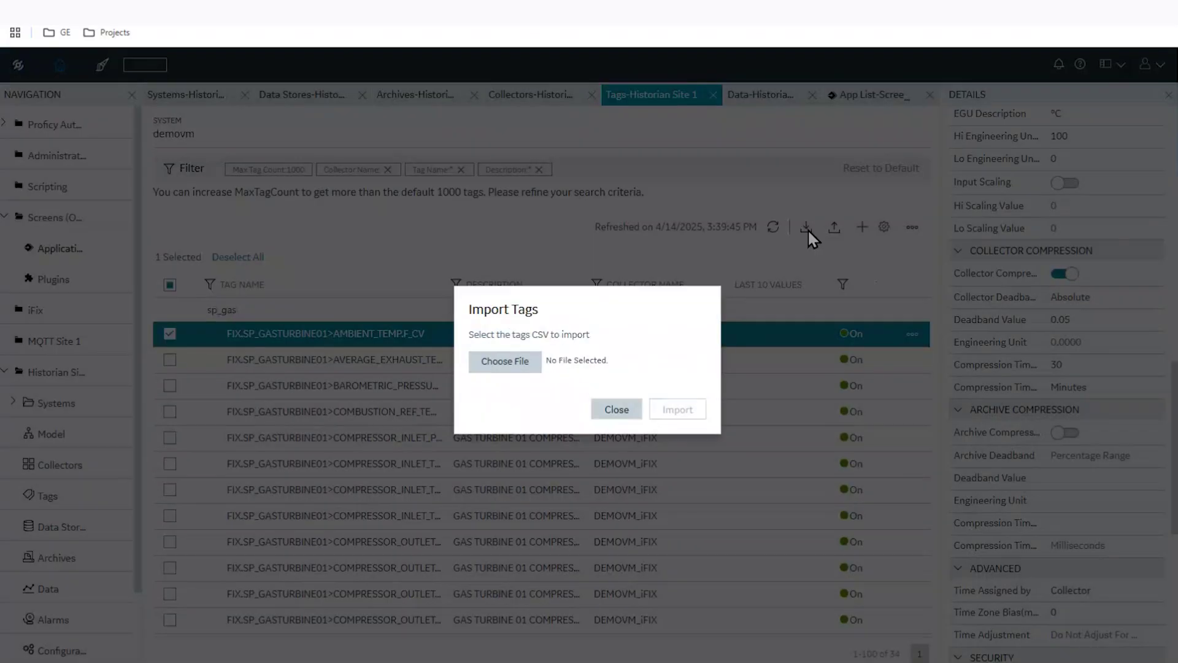
click(632, 411)
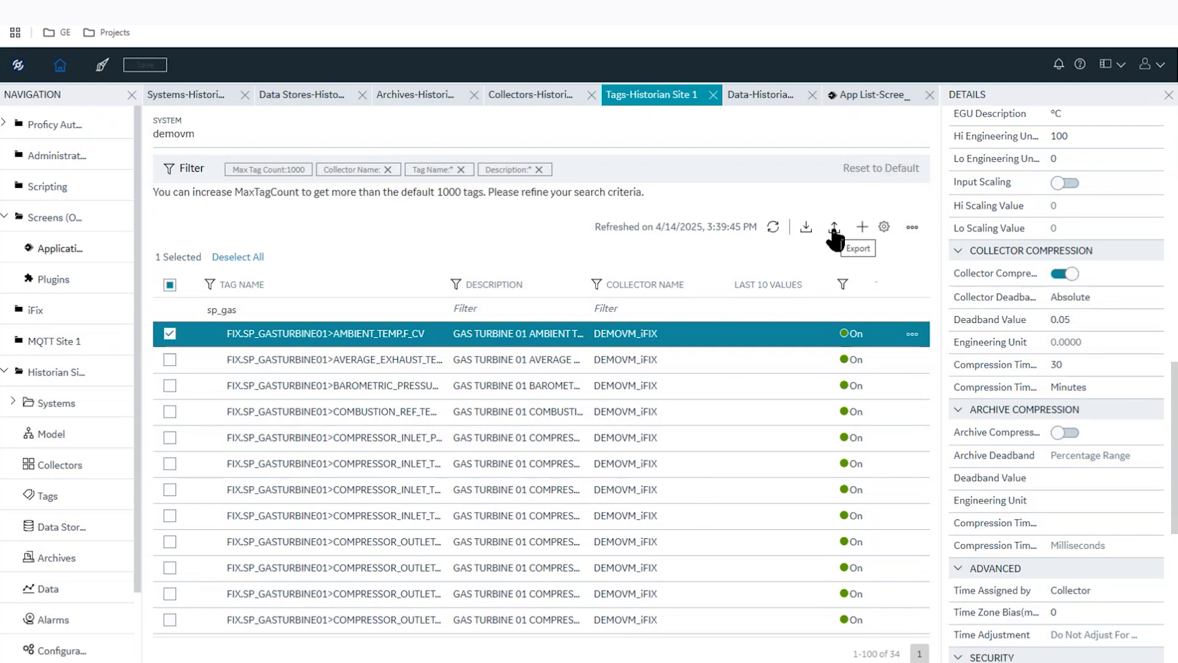
click(805, 228)
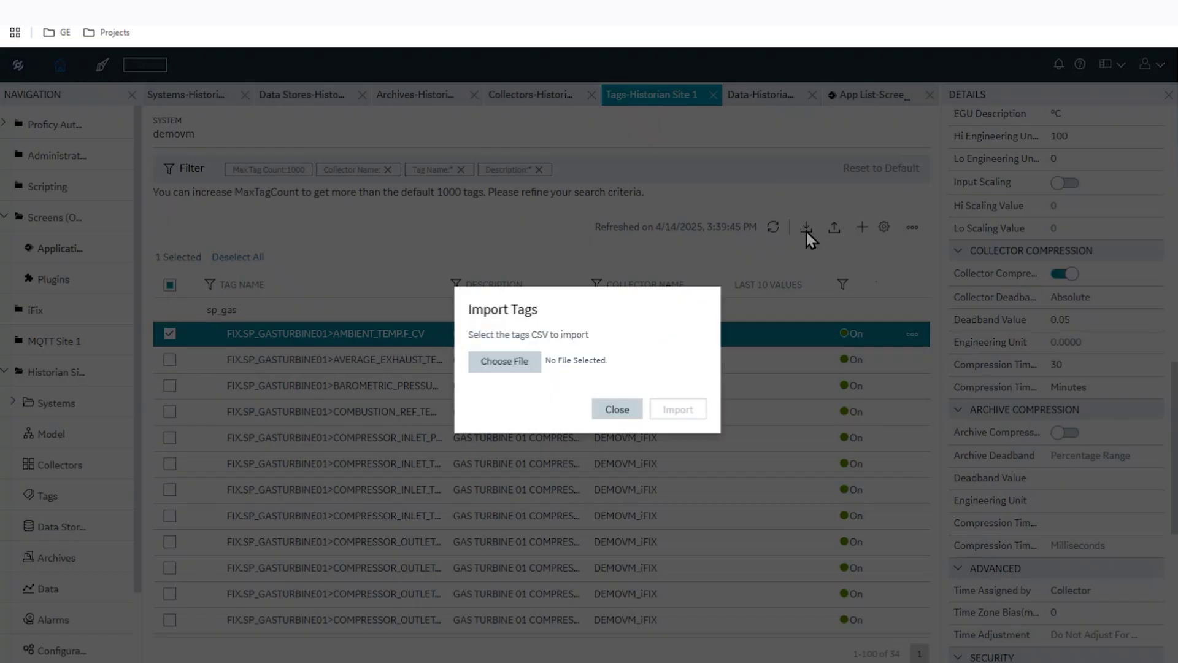
click(508, 362)
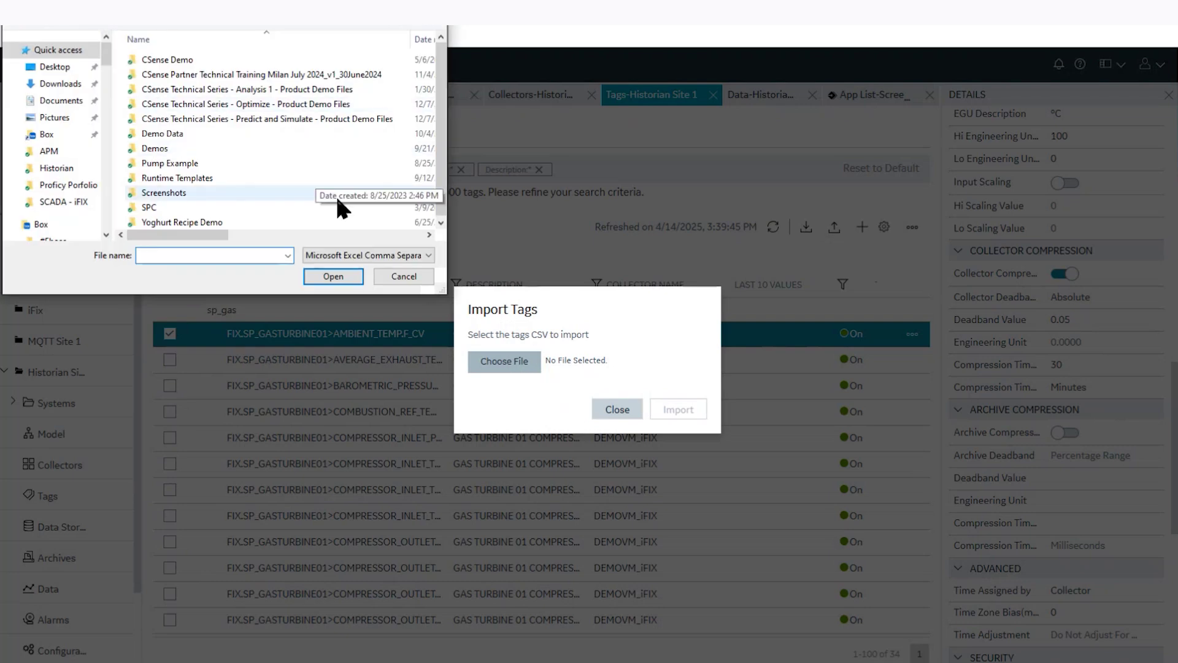
- Cancel the file browse and expand _NW Utilities in the Operations Hub app list to its Action column
click(420, 277)
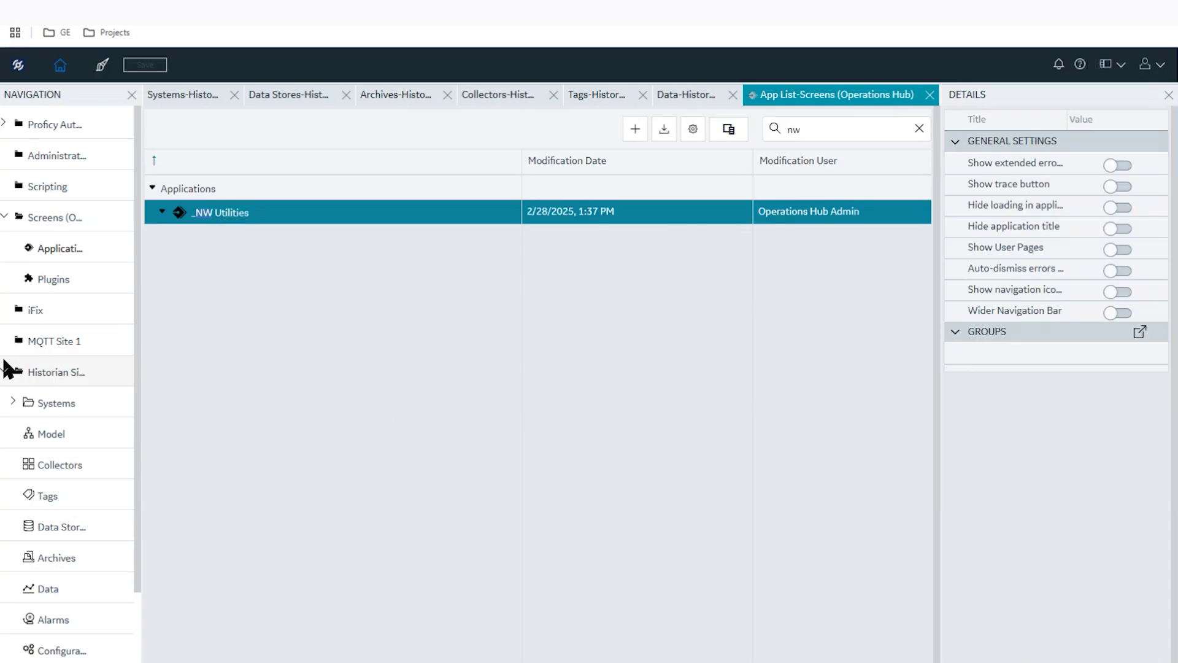
click(5, 372)
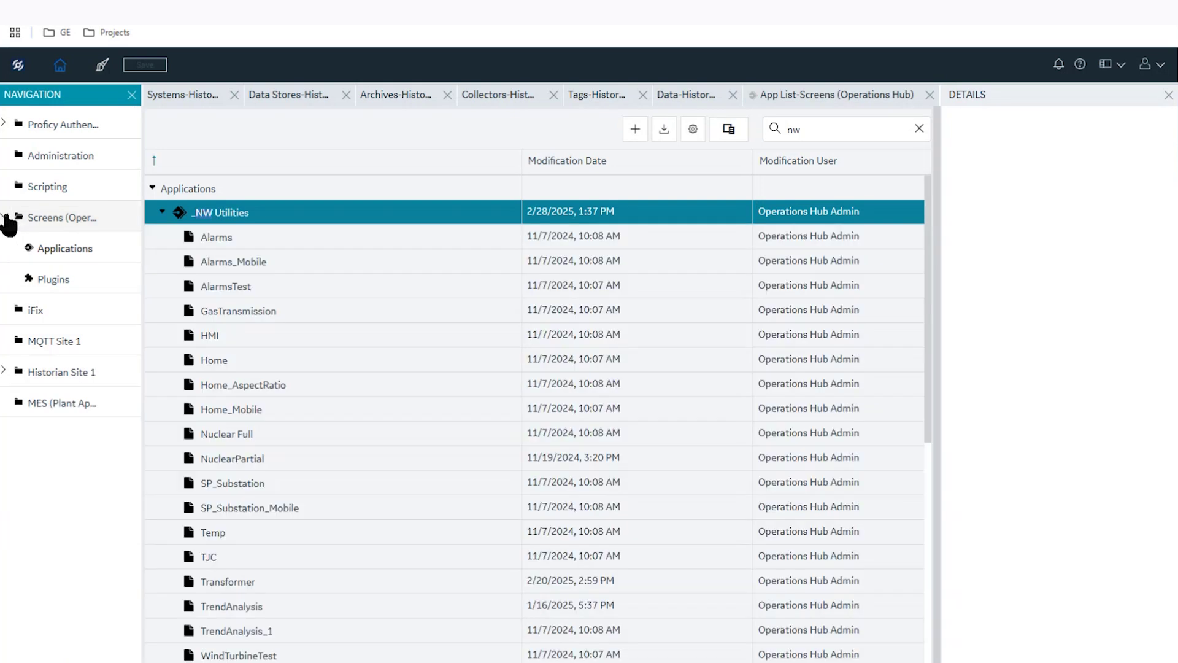
click(5, 217)
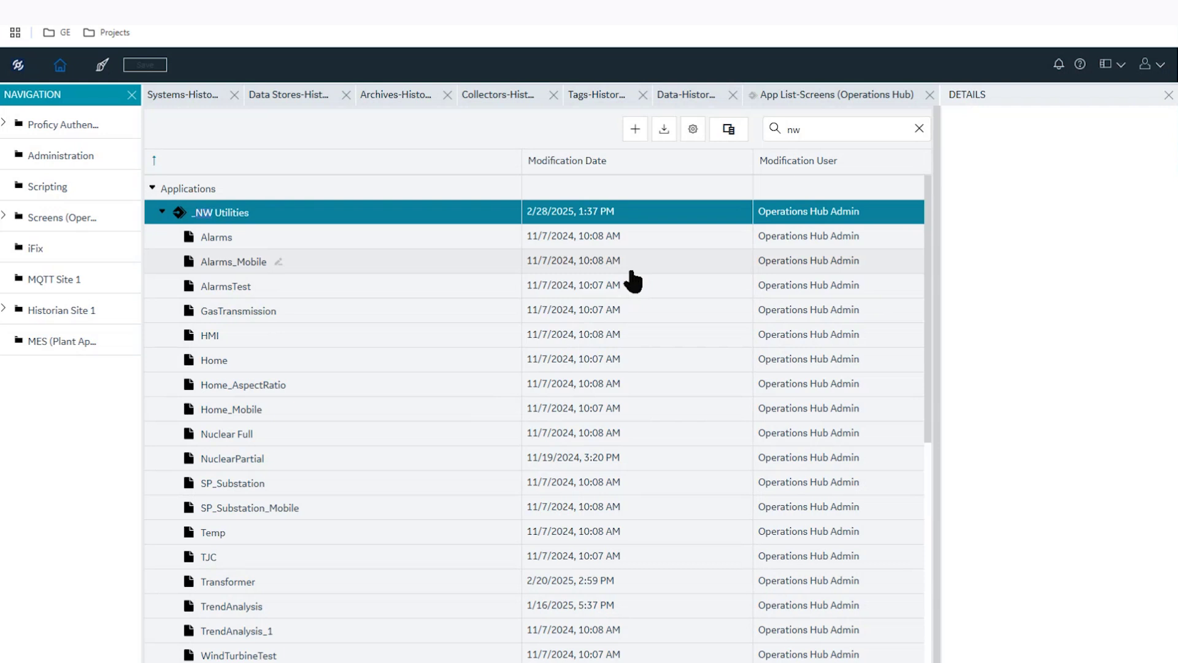
scroll(862, 255, right, 5)
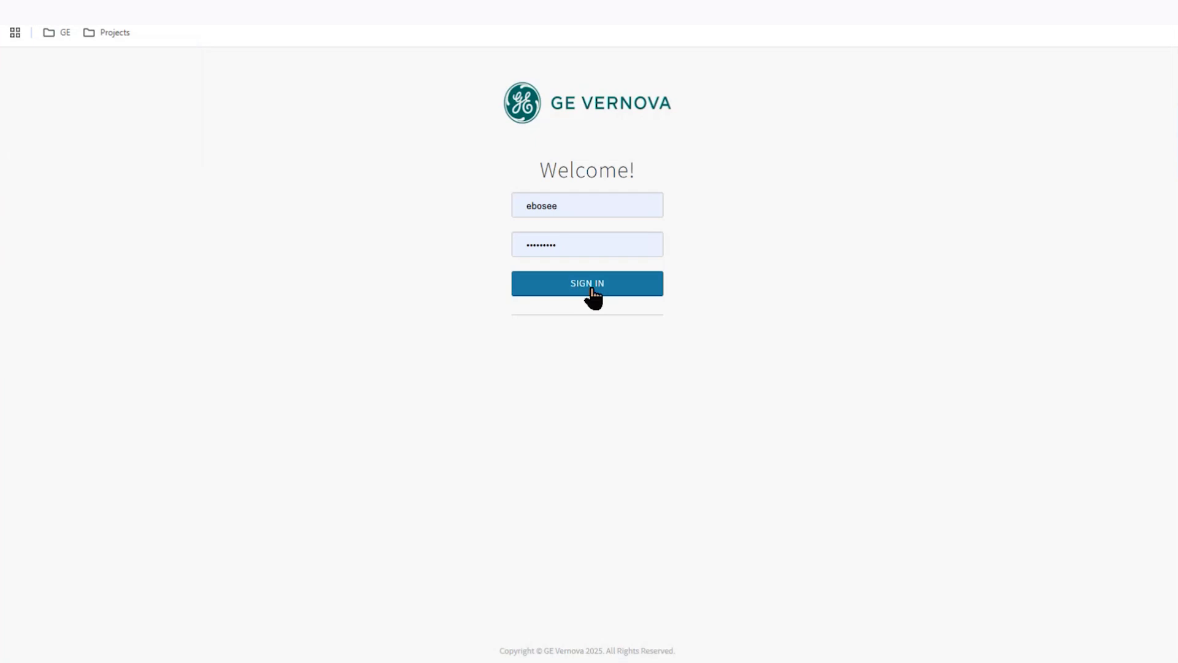
- Sign in to Operations Hub to load the NW Utilities Home screen
click(587, 291)
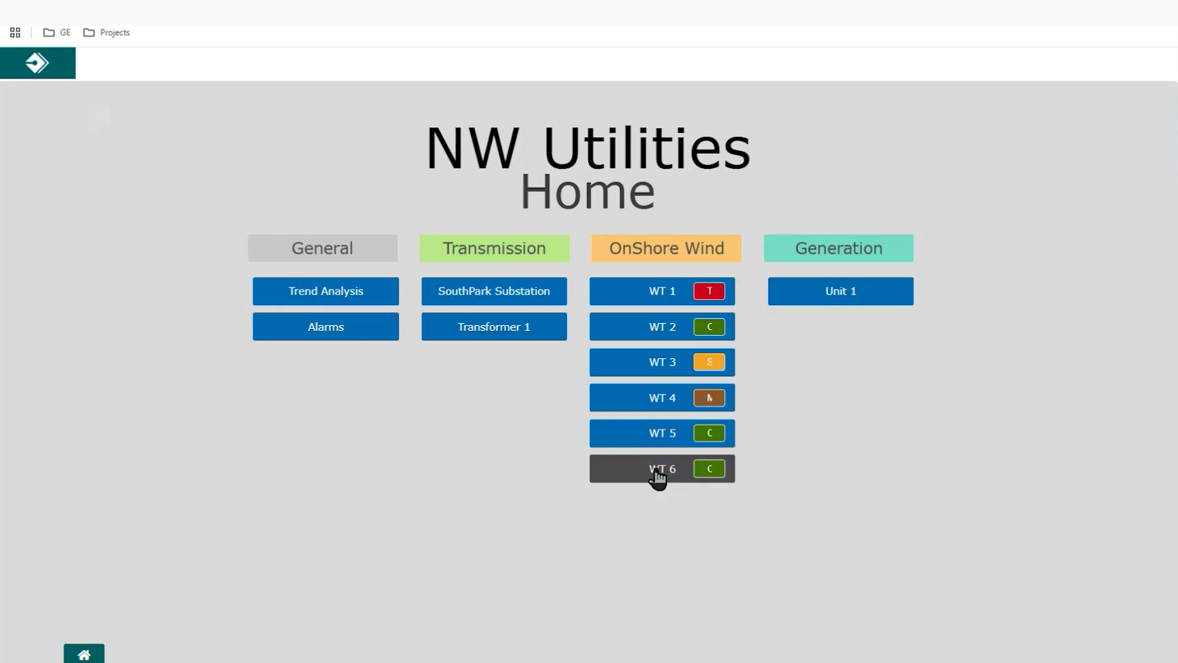
- Go to Transformer 1 to view its phase currents, voltages, ambient temperature and H2 gas readings
click(498, 335)
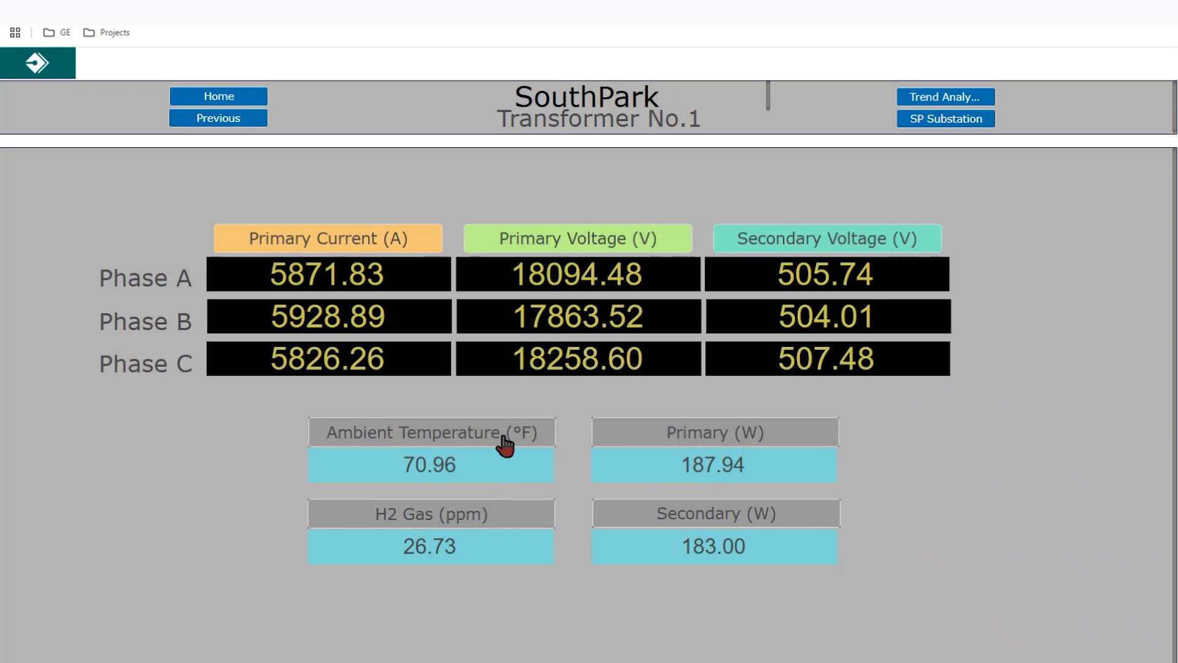
- View the SouthPark Substation No.1 dashboard's Voltage export options and date range, then return Home
click(933, 120)
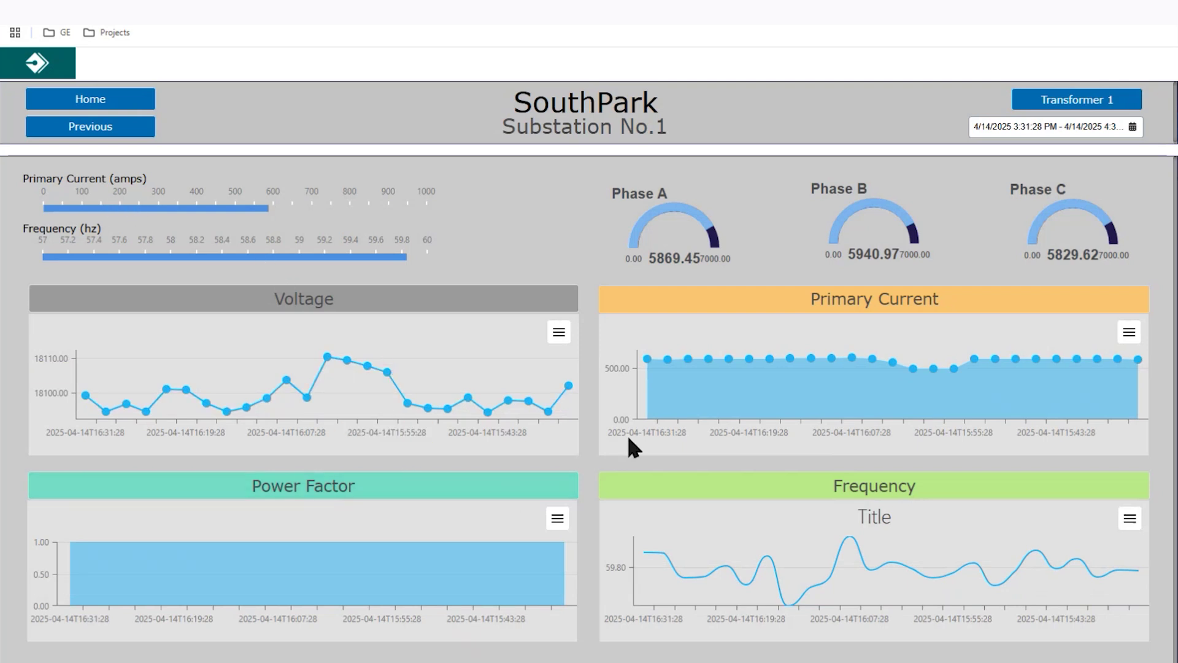
click(559, 332)
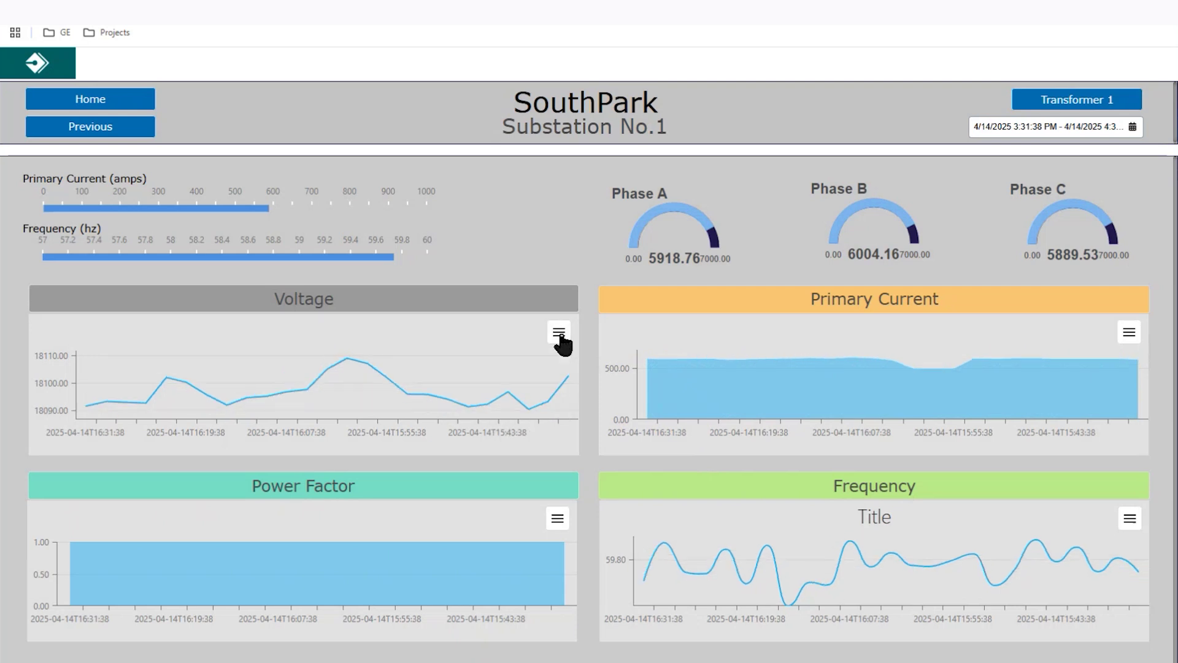
click(559, 333)
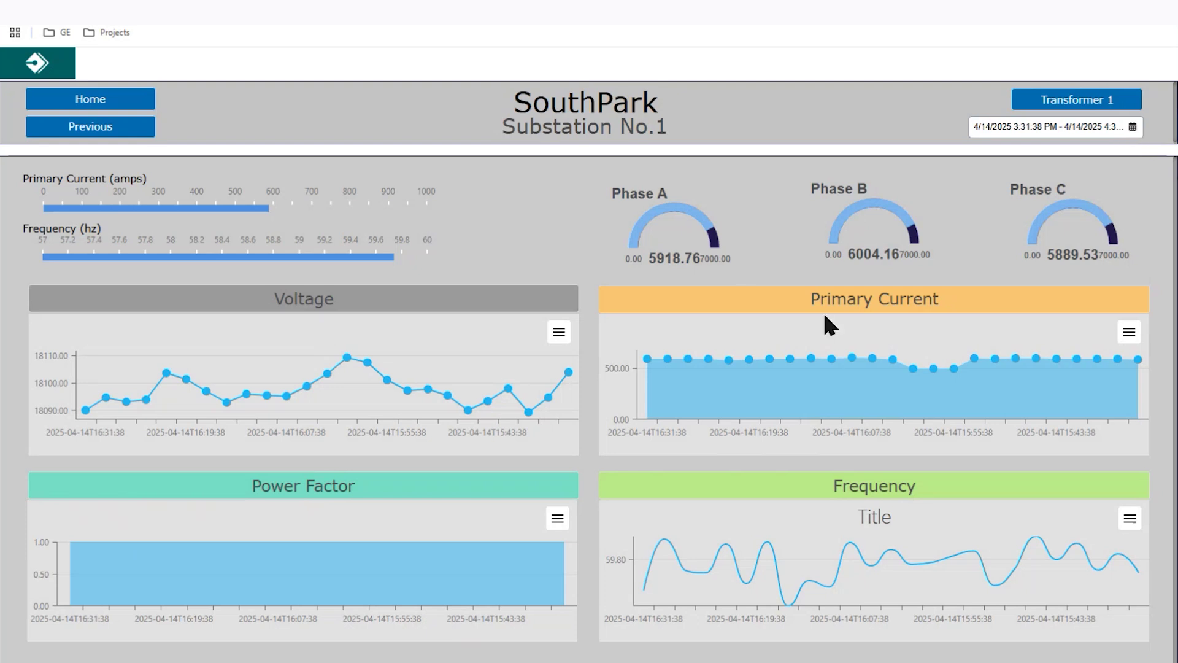
click(1134, 128)
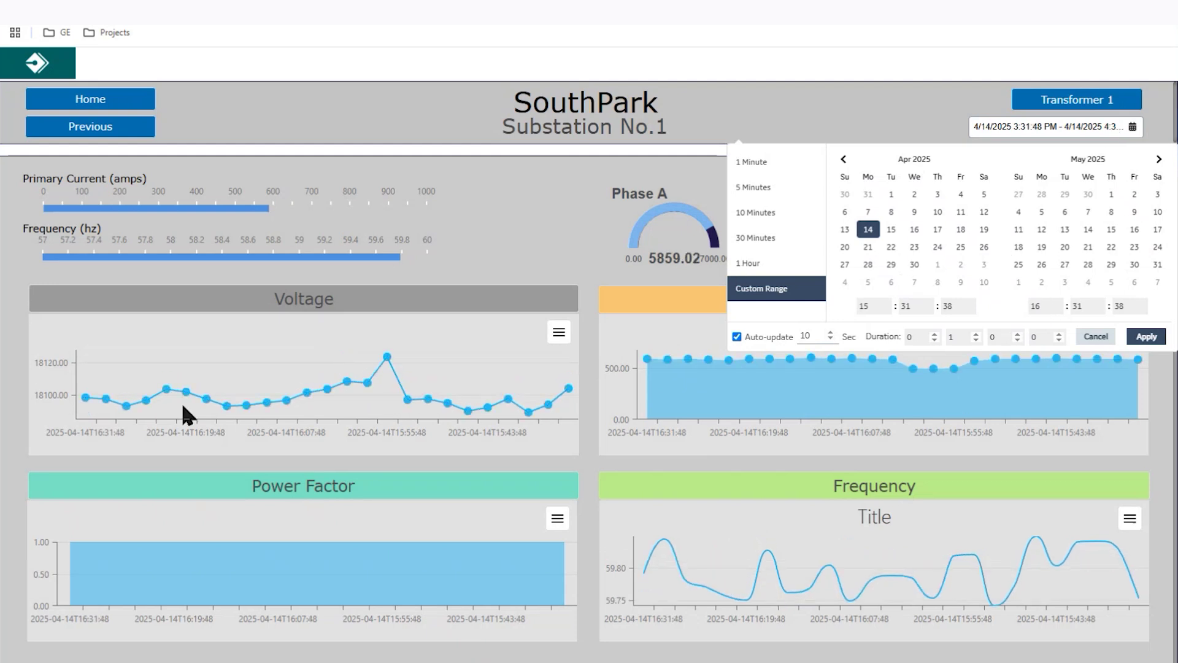
click(1133, 127)
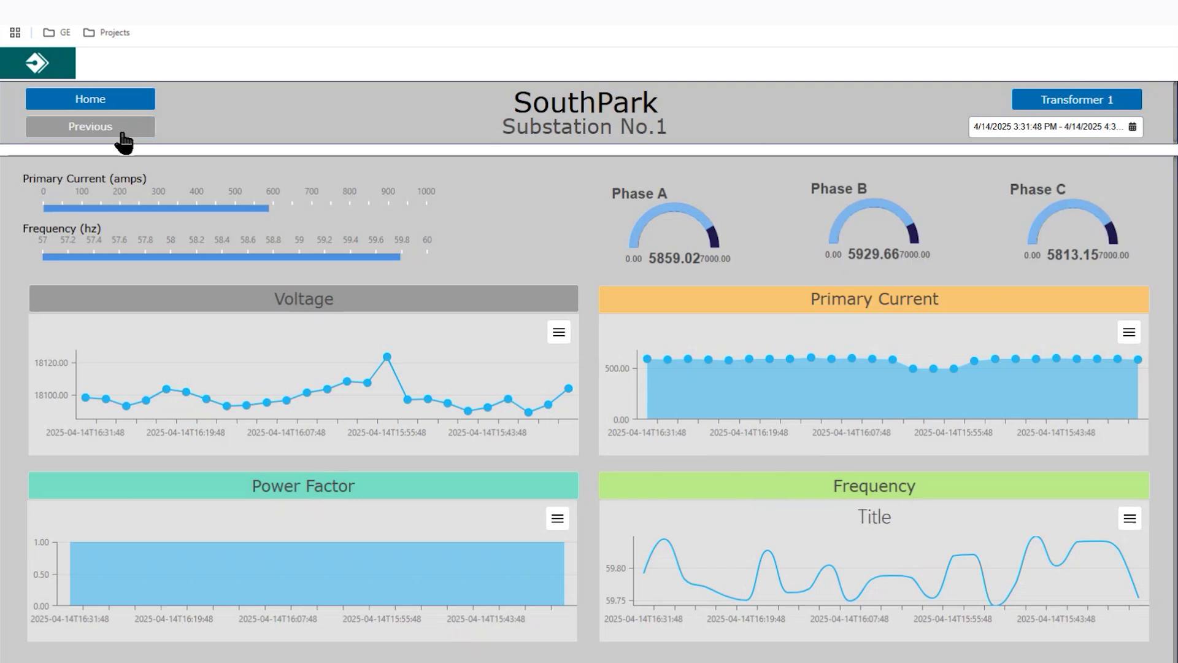
click(107, 101)
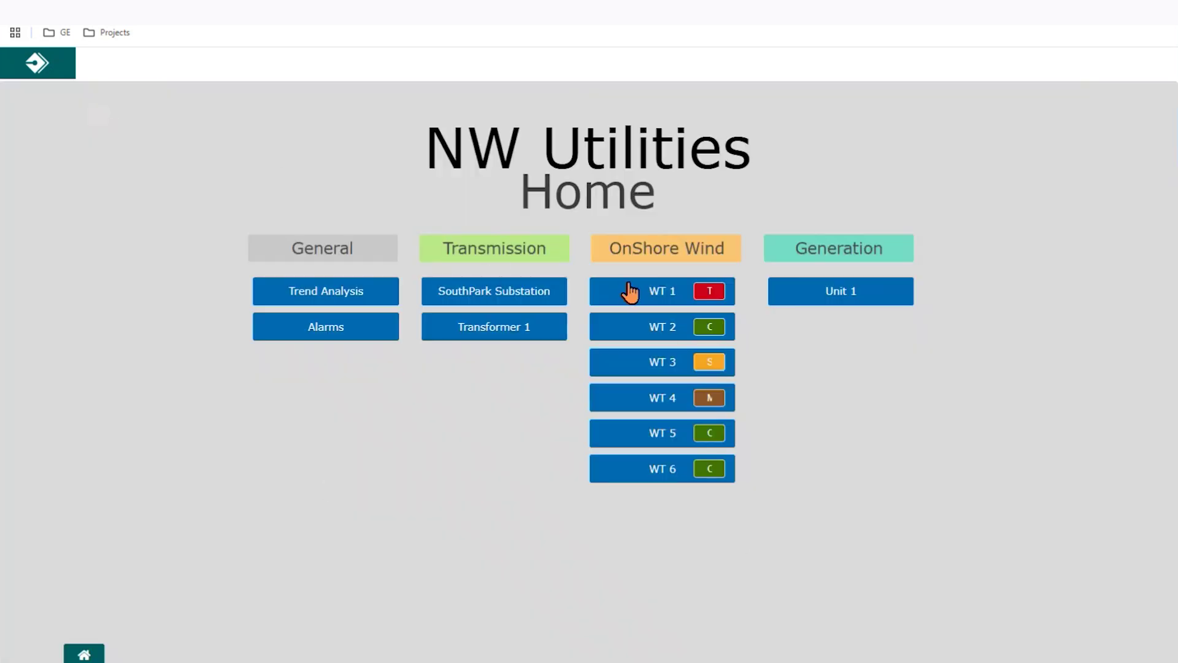
click(660, 471)
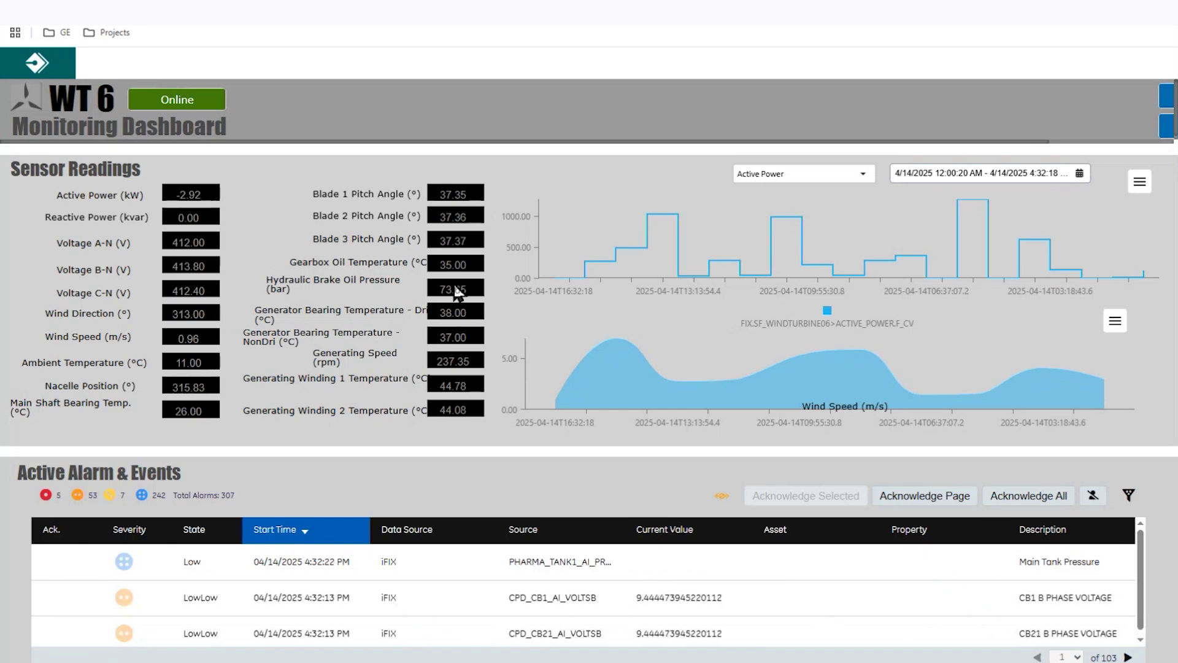
click(1165, 99)
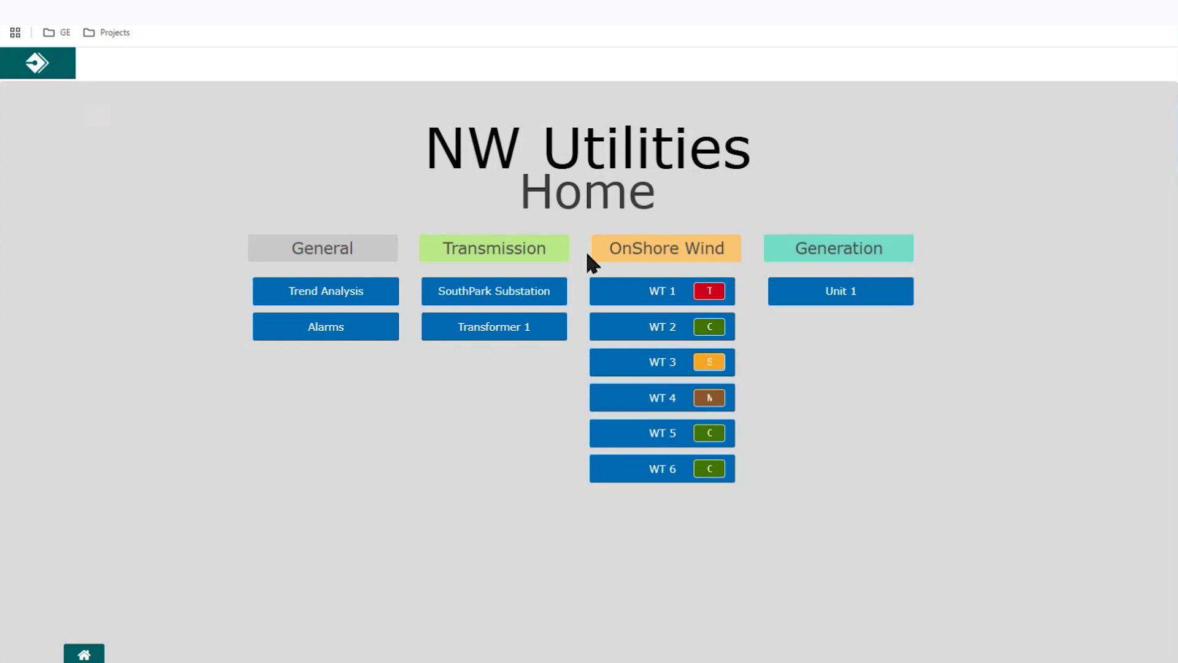
- On Trend Analysis, browse the saved trends, then load Power Generation's Gas Turbine Temp and Pressure favorite
click(367, 294)
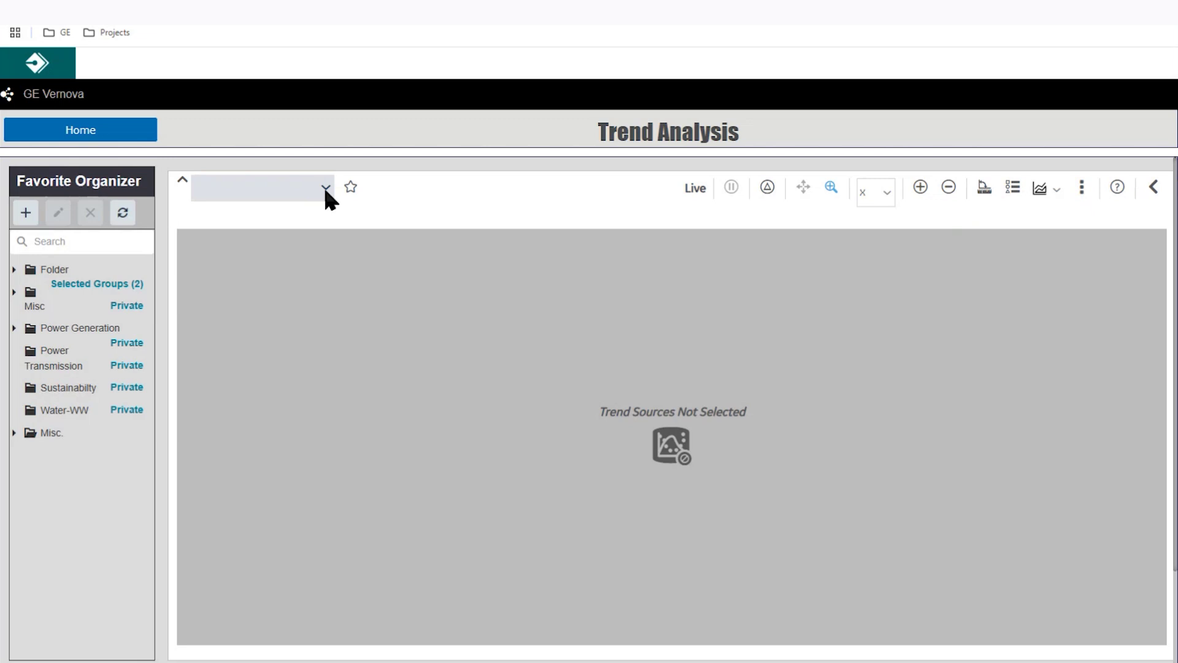
click(326, 187)
scroll(256, 270, down, 2)
scroll(255, 273, down, 10)
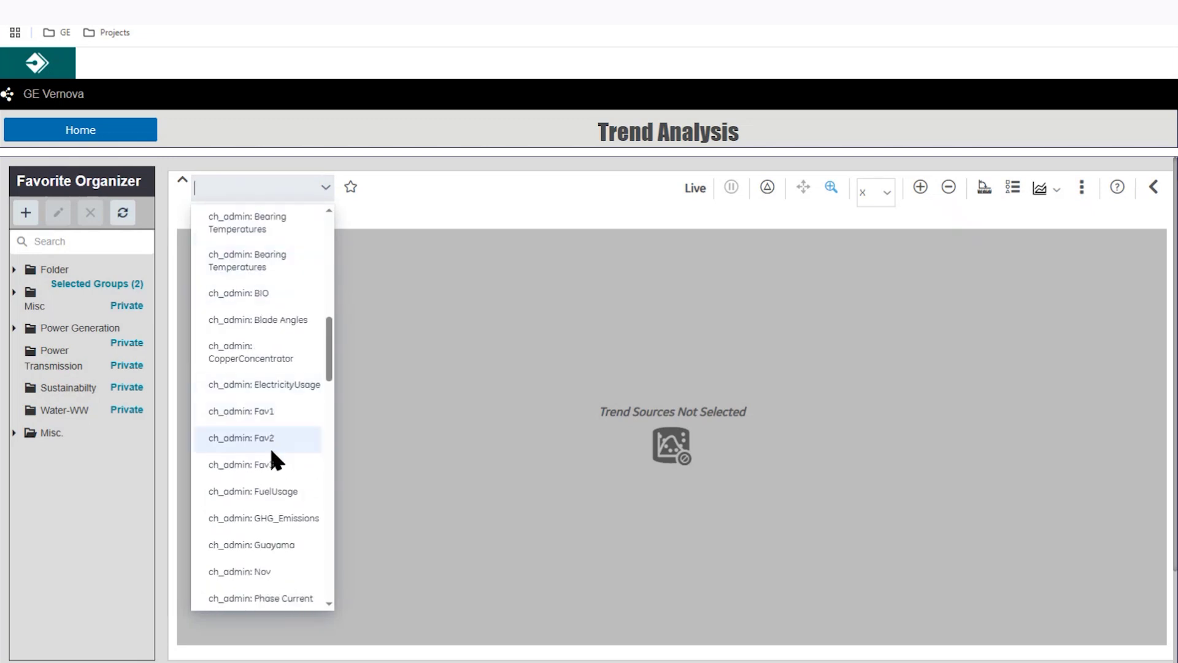
click(323, 184)
click(15, 328)
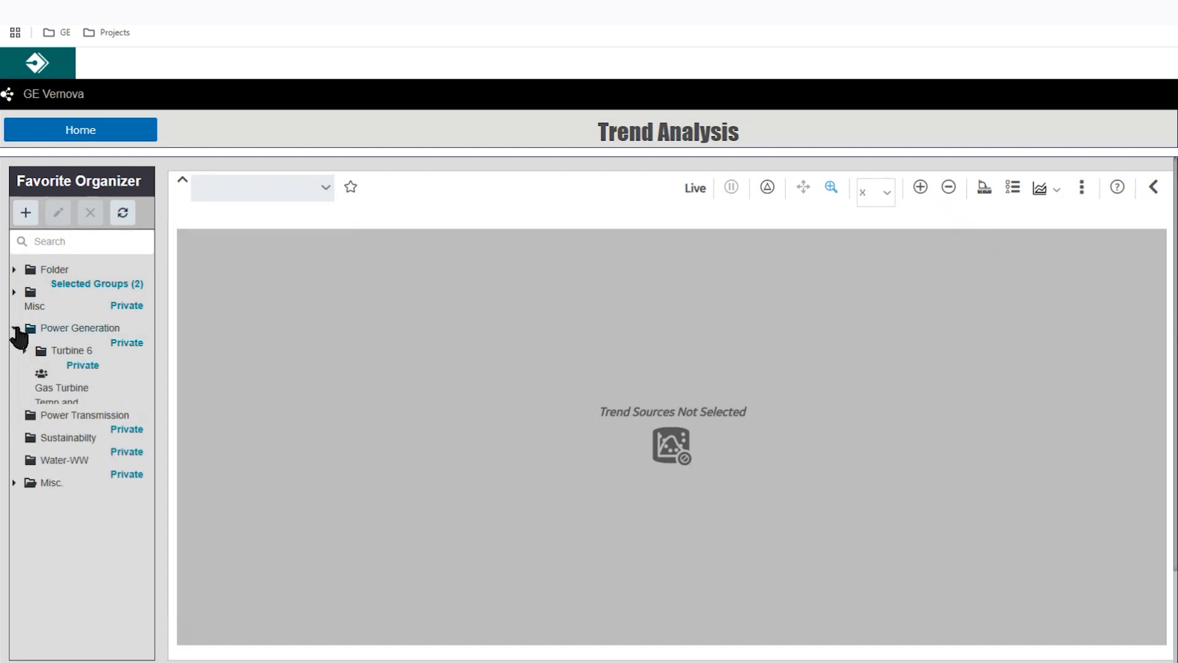
click(66, 402)
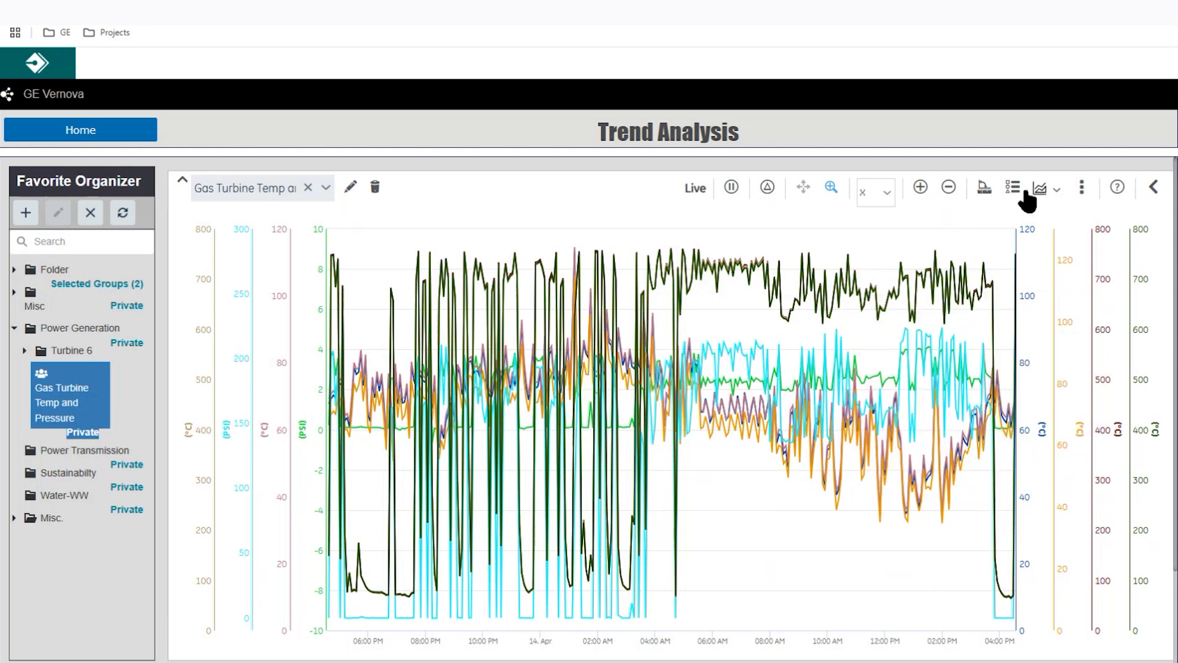
- Switch the trend to historical mode and set its duration to 2 hours
click(1013, 191)
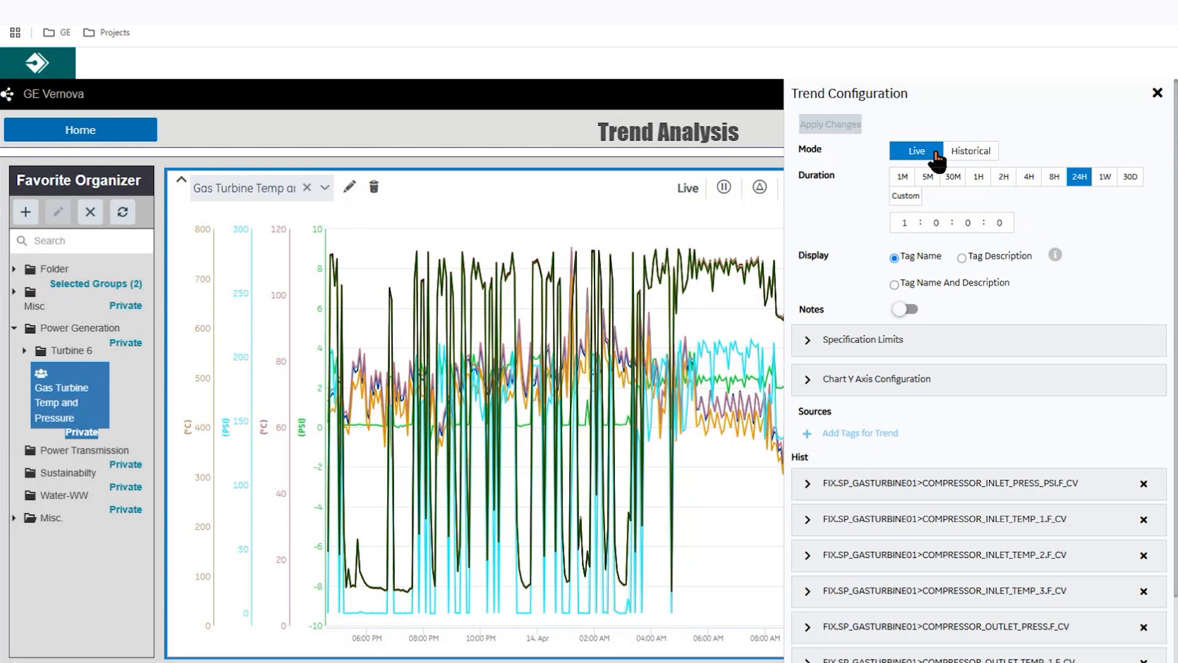
click(969, 152)
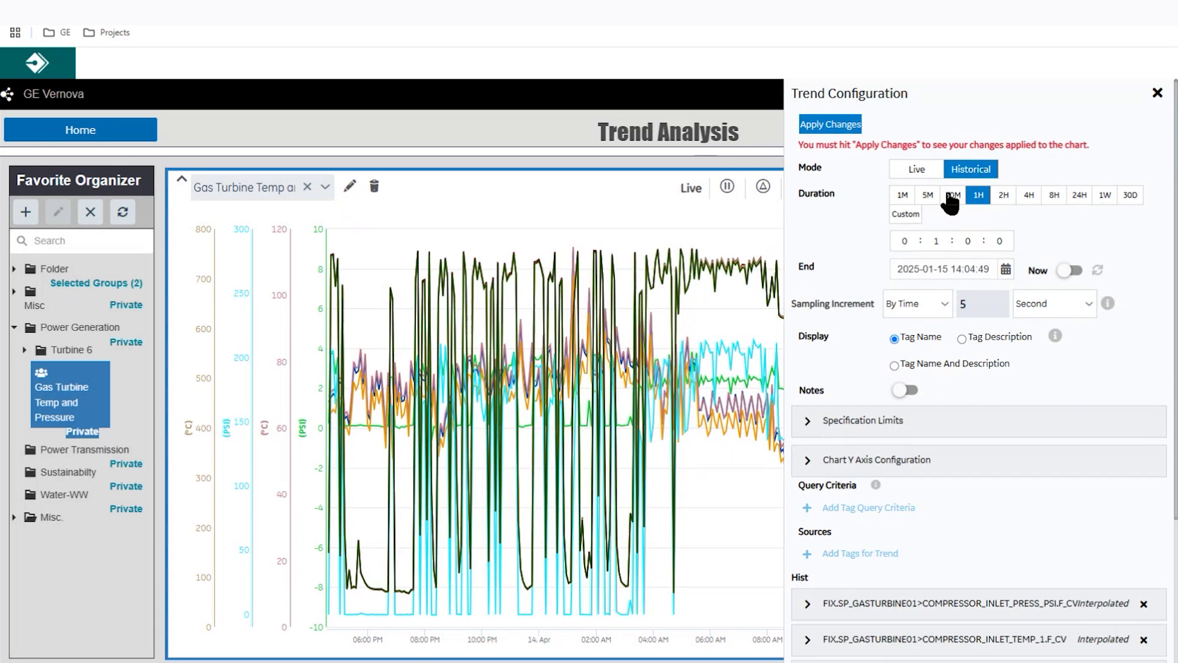
click(927, 197)
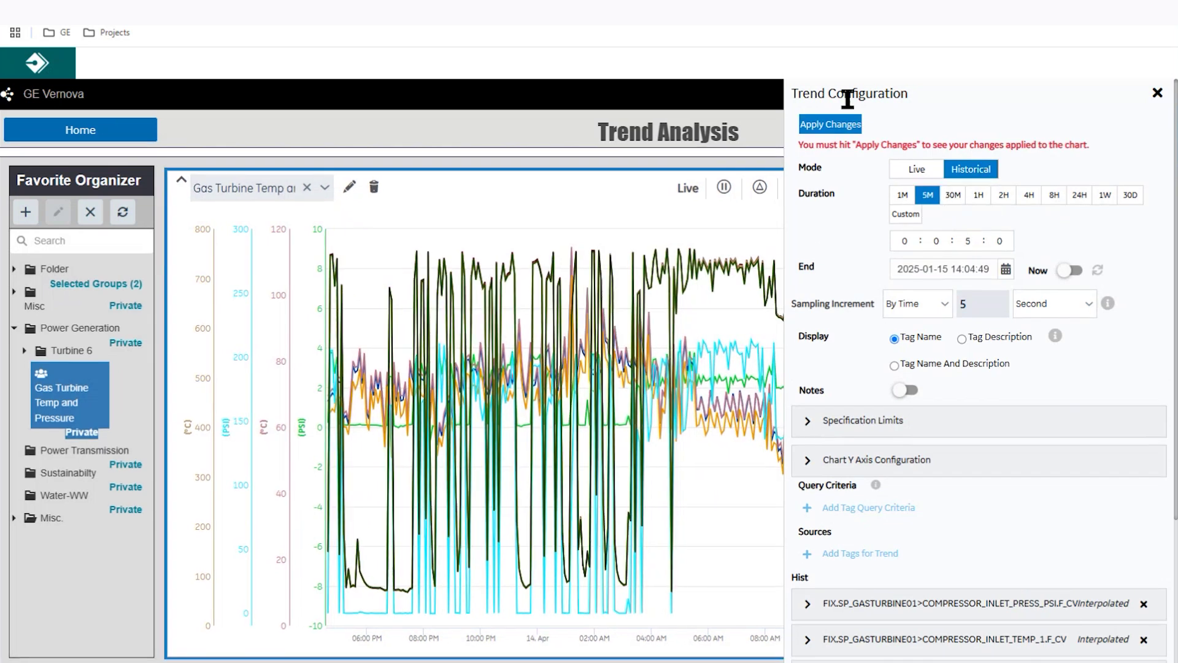
click(851, 122)
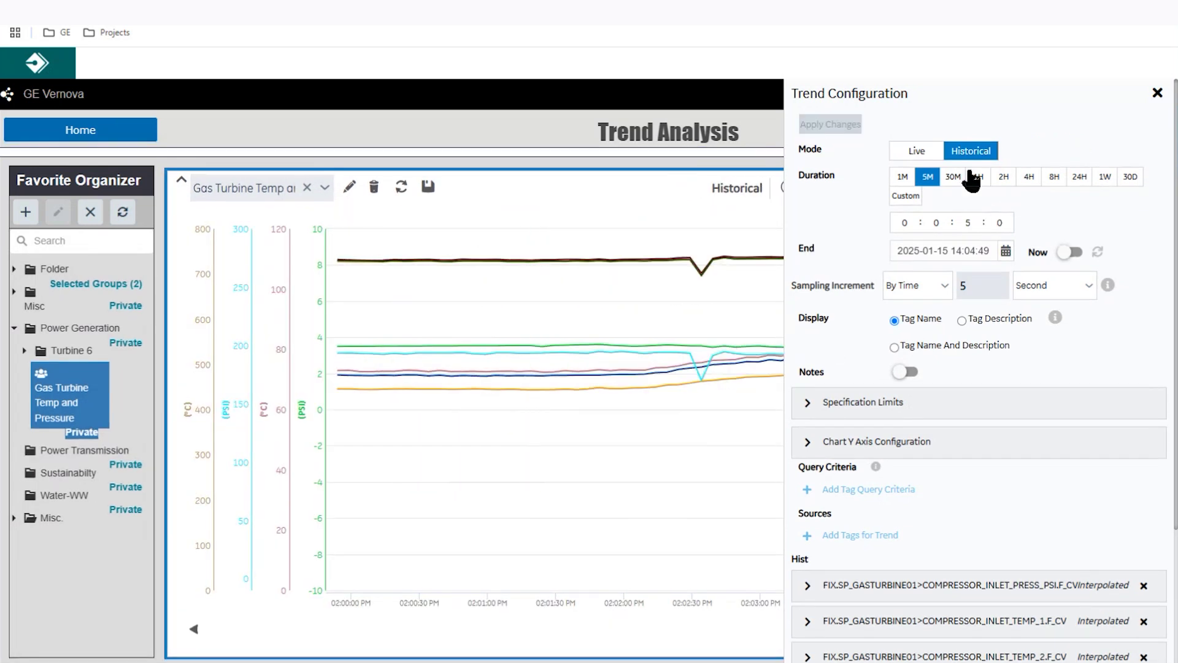
click(1003, 177)
click(831, 124)
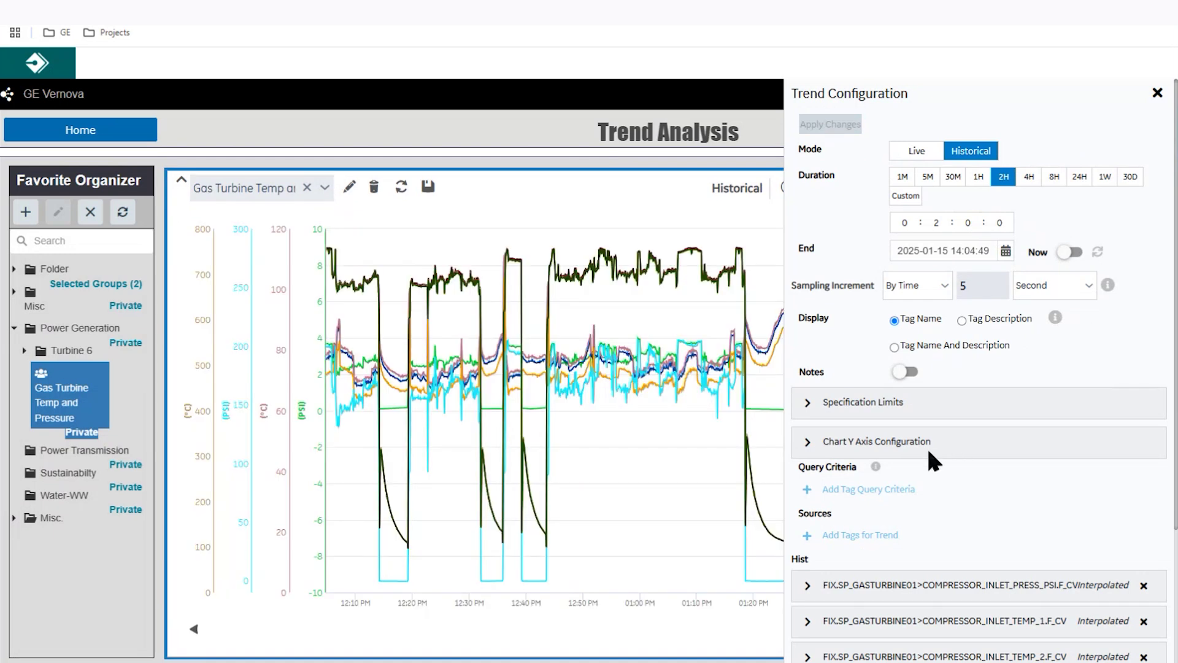
scroll(918, 417, down, 3)
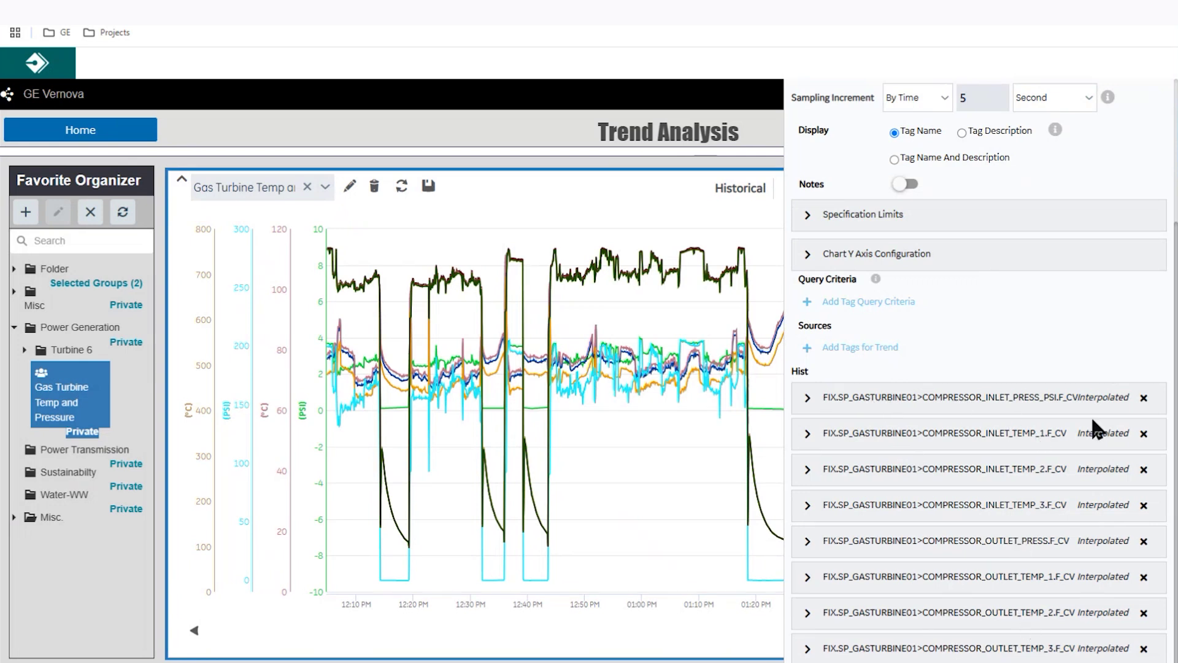
- Remove COMPRESSOR_INLET_PRESS_PSI and INLET_TEMP_1, INLET_TEMP_2, INLET_TEMP_3 from the trend and apply
click(1144, 399)
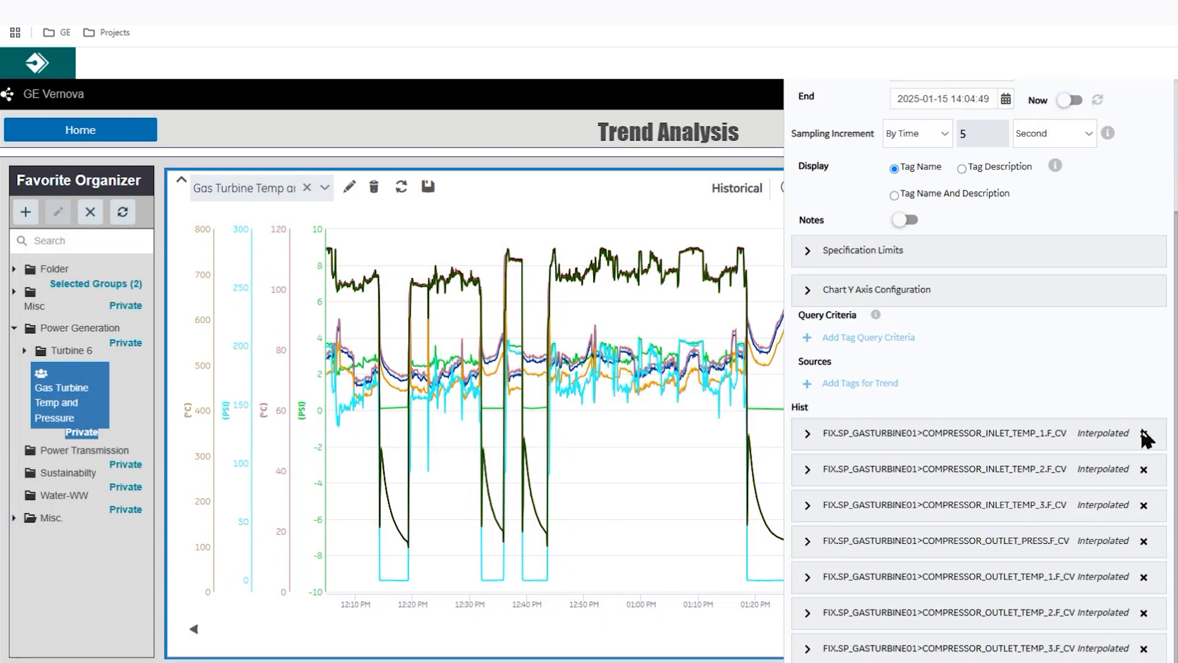
click(1145, 435)
click(1144, 469)
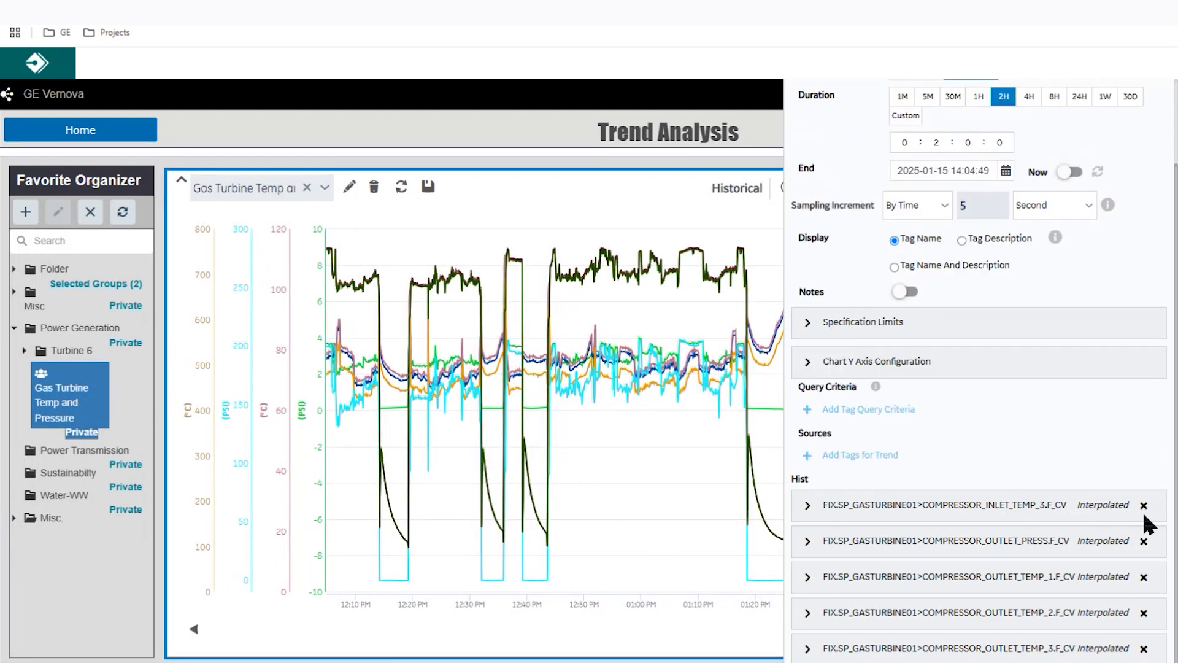
click(1144, 507)
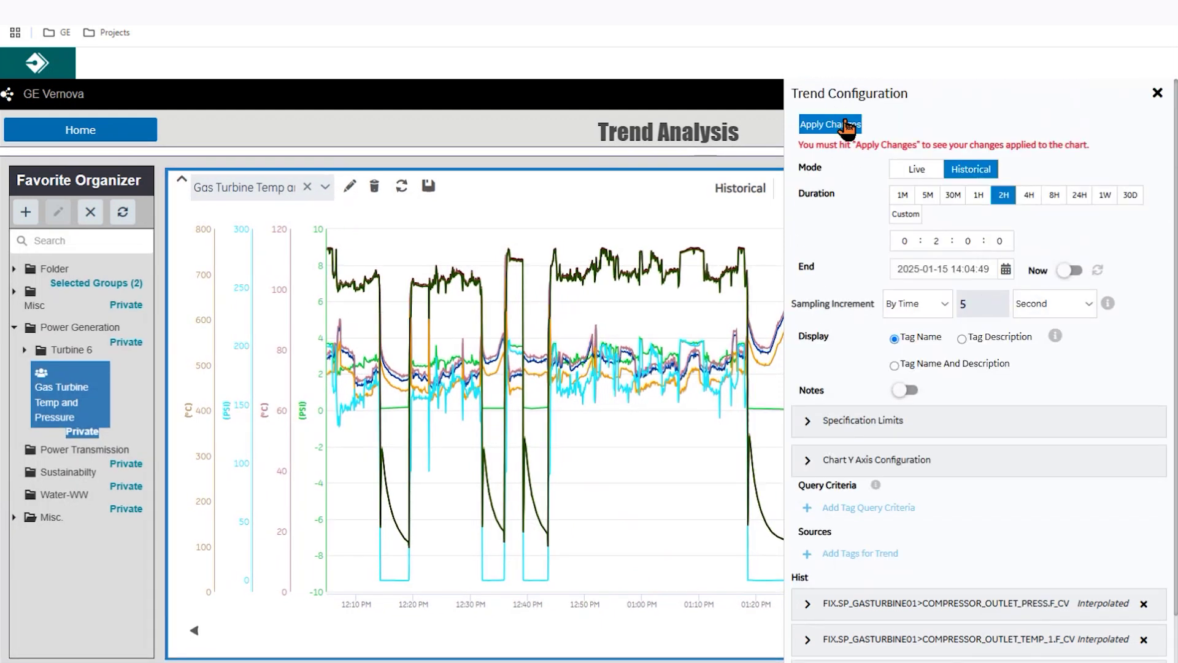
click(847, 123)
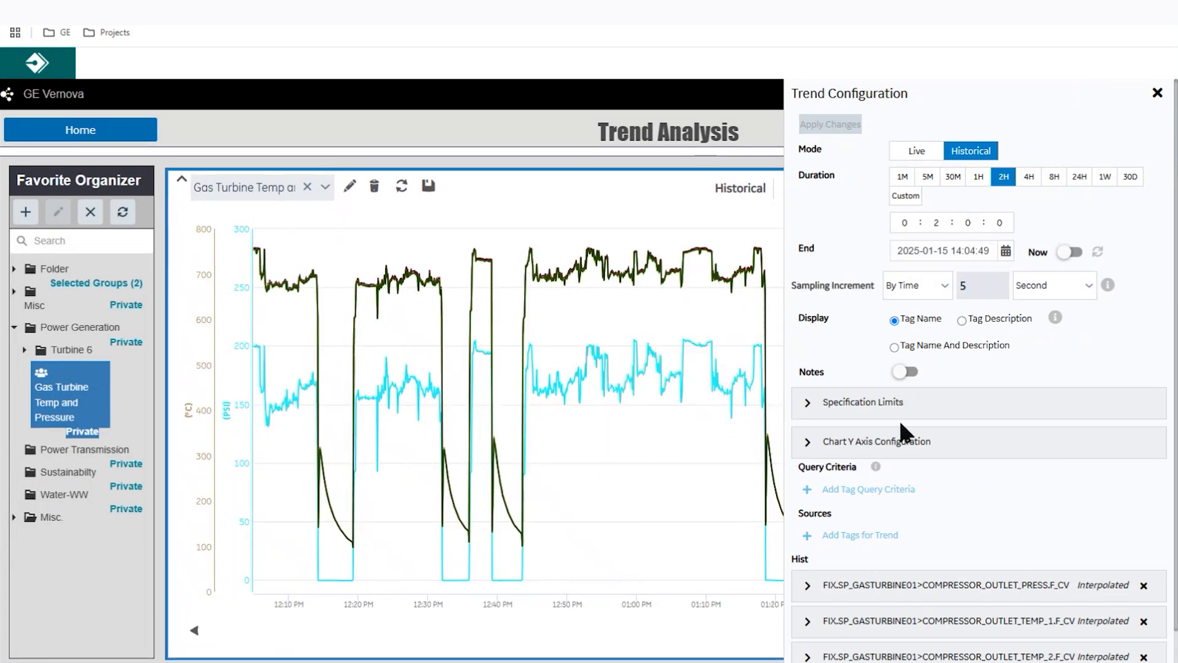
- In Add Sources, choose Proficy Historian with the Hist data source and search for 'sp_gas'
click(859, 536)
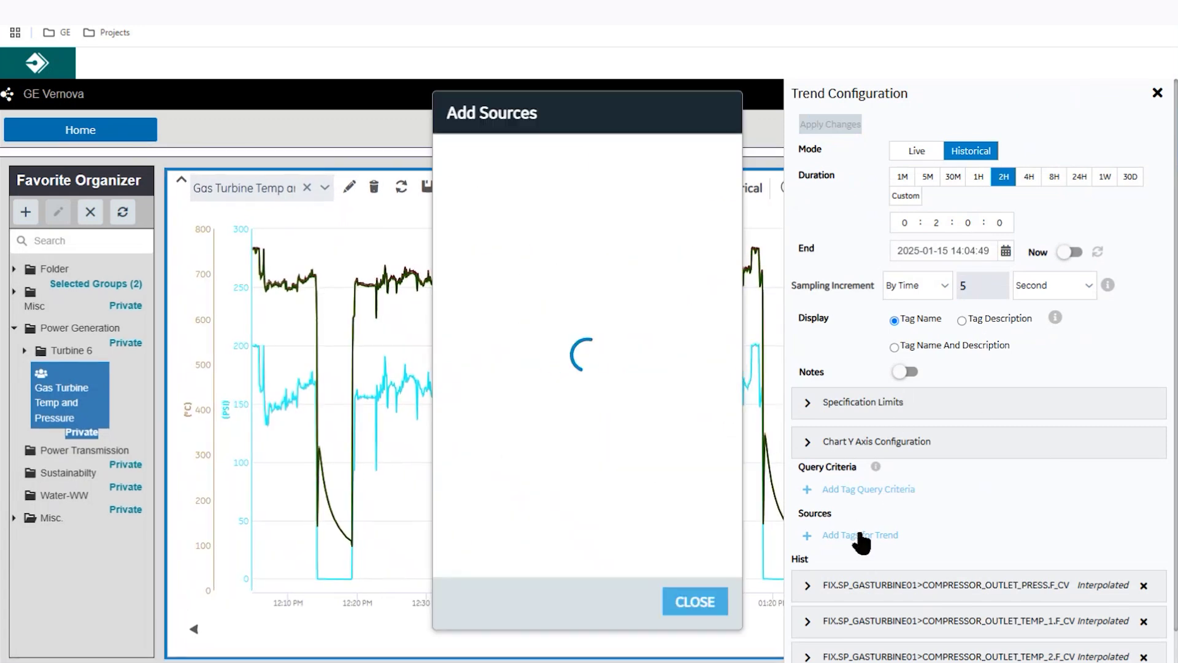
click(577, 163)
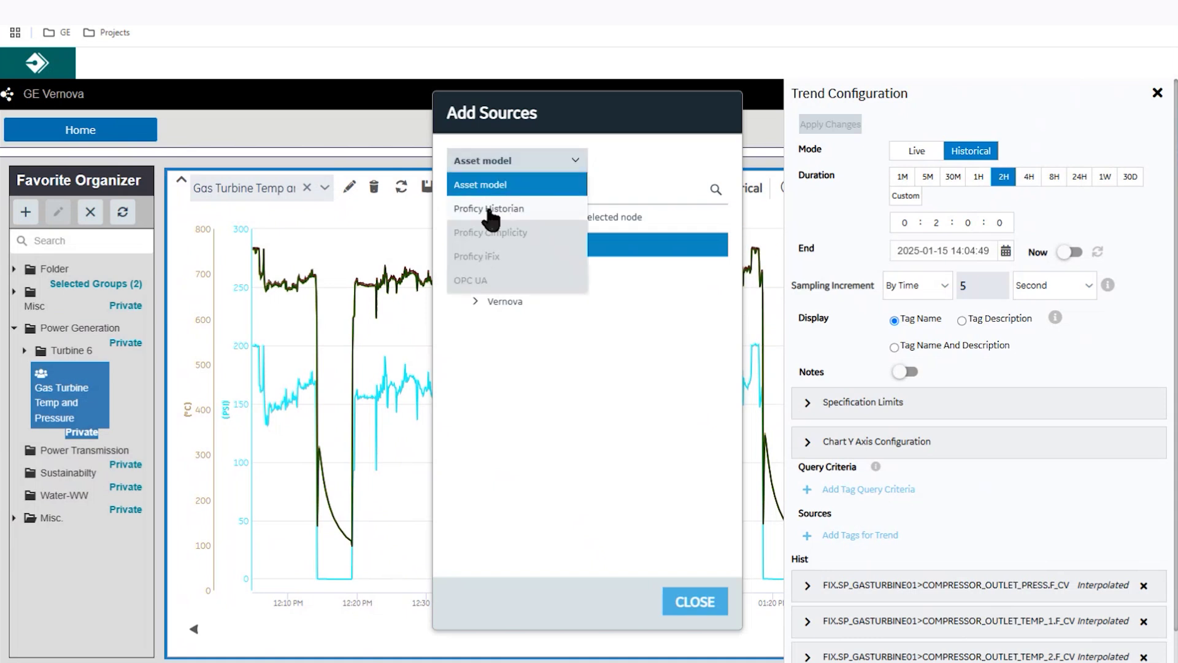
click(491, 212)
click(658, 166)
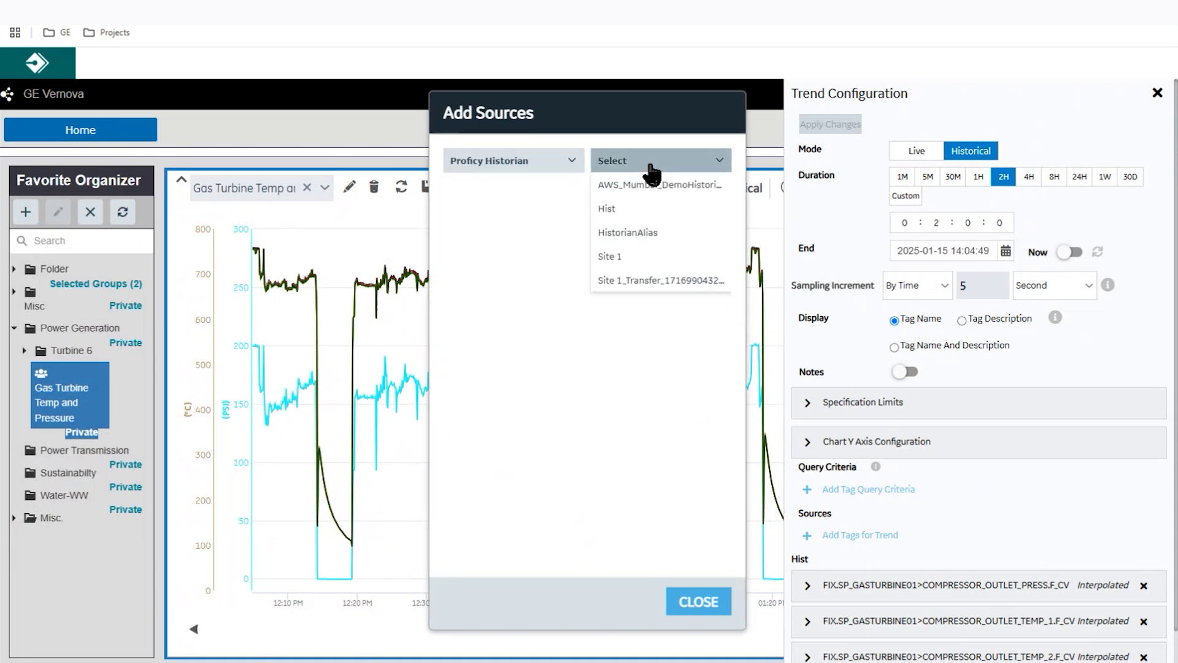
click(638, 208)
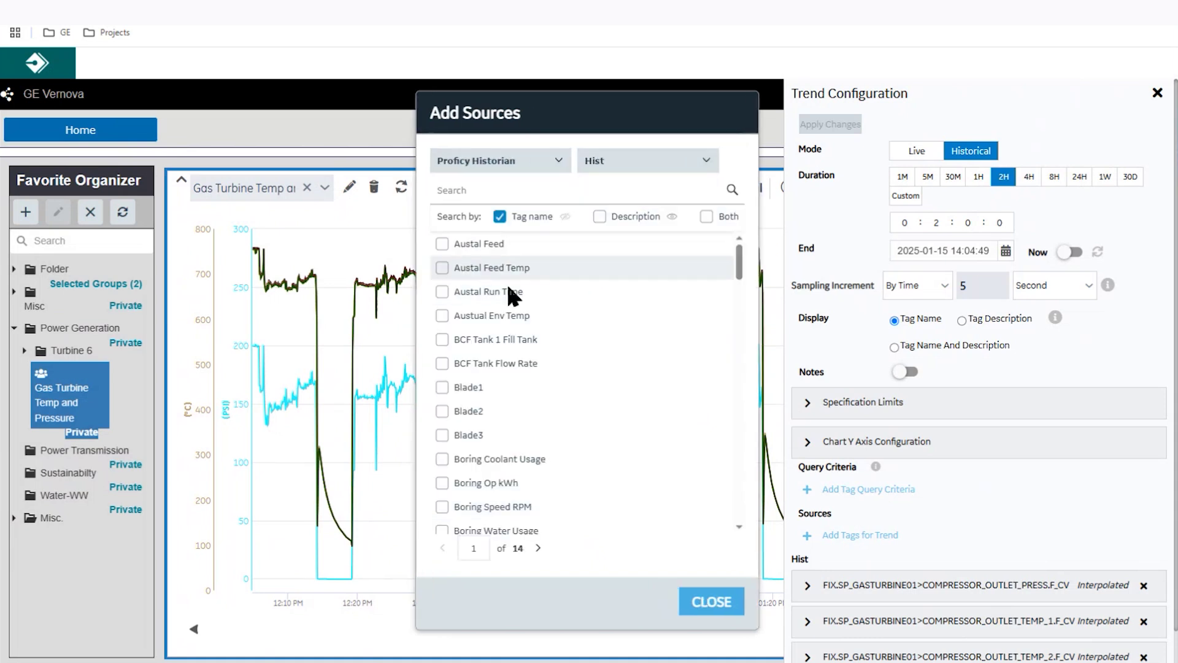
click(532, 200)
text(sp_gas)
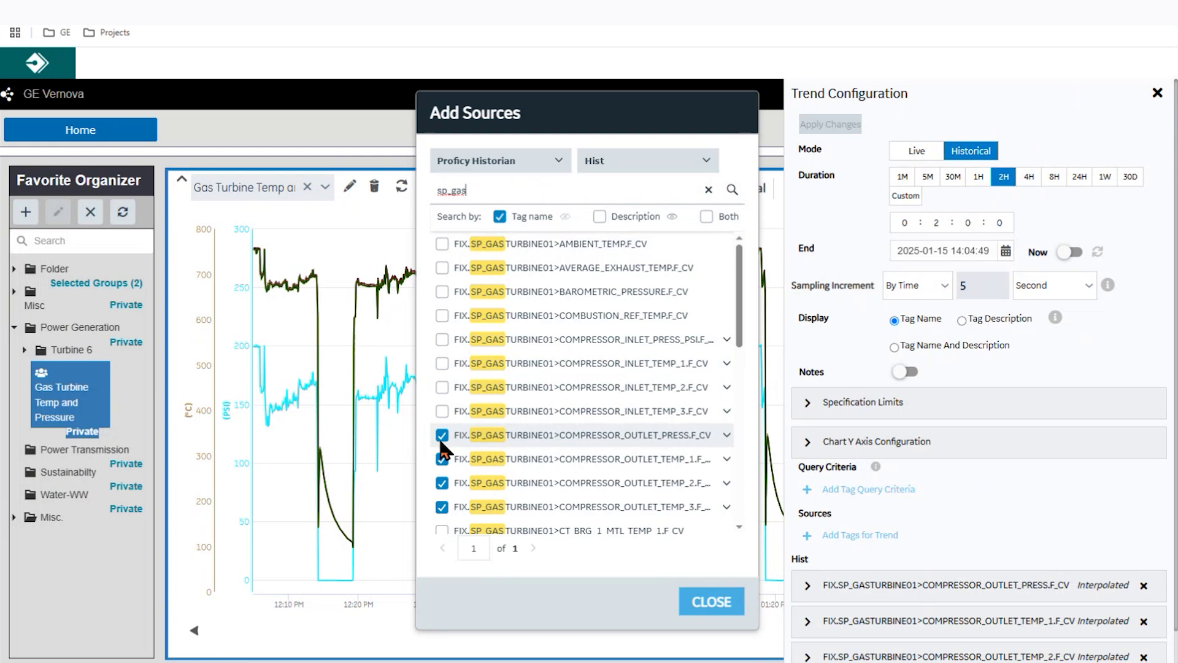
- Add the AMBIENT_TEMP and AVERAGE_EXHAUST_TEMP tags and apply the changes to the trend
click(442, 244)
click(442, 267)
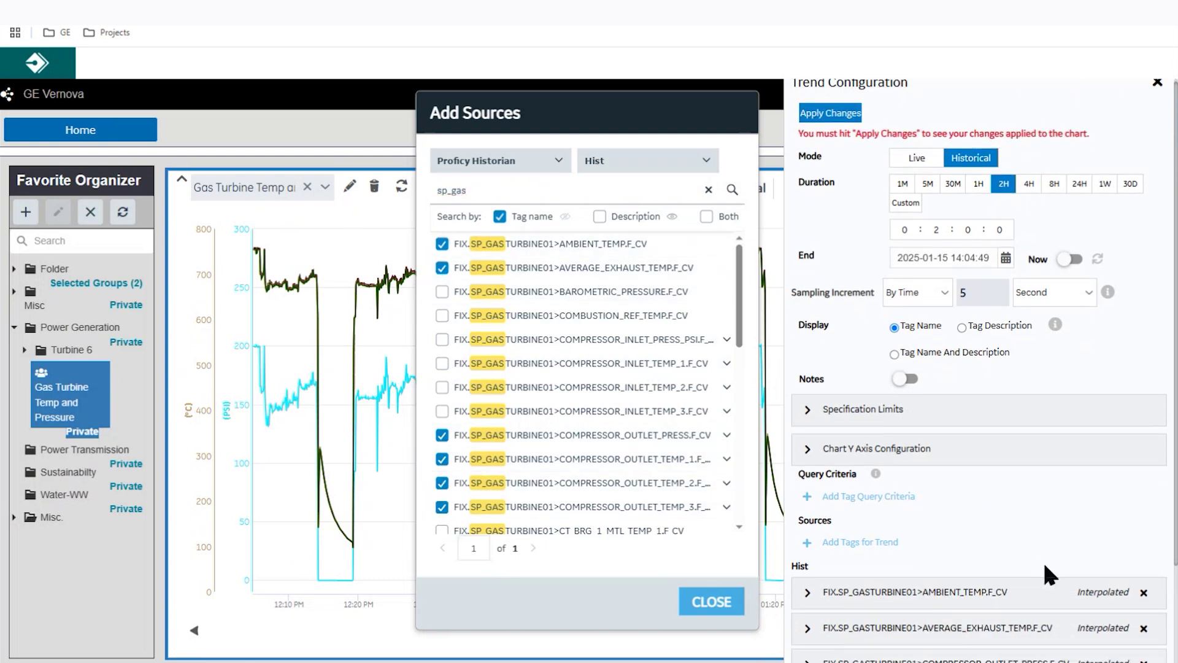
scroll(1050, 576, down, 2)
click(711, 601)
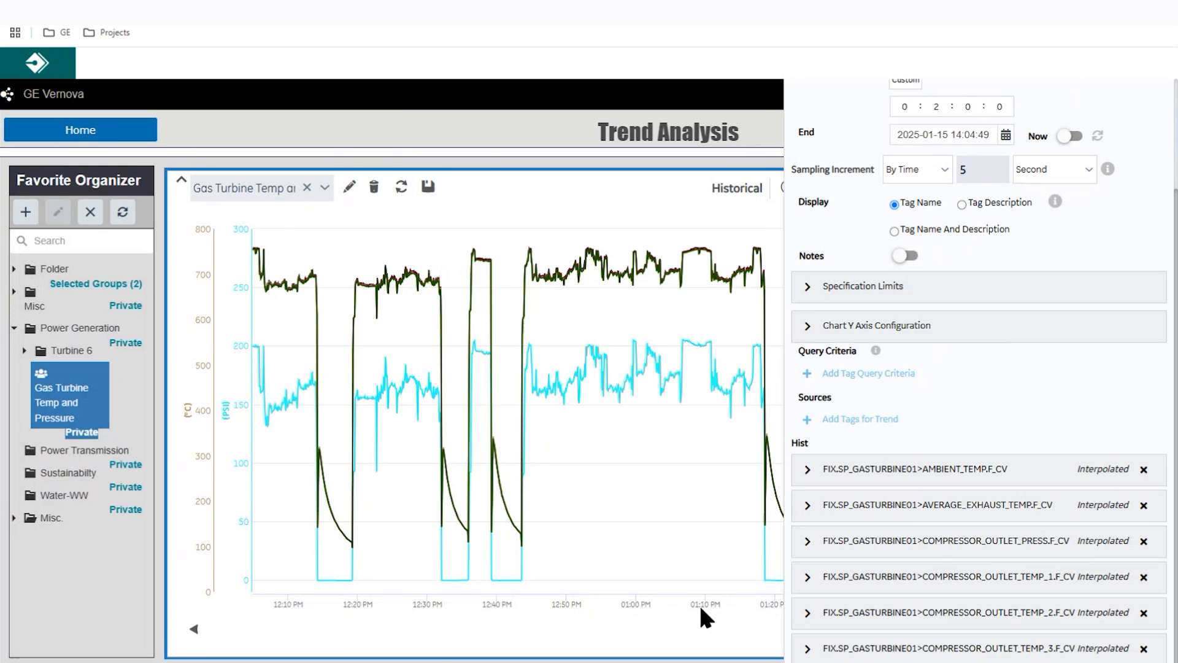
scroll(967, 232, up, 2)
click(840, 126)
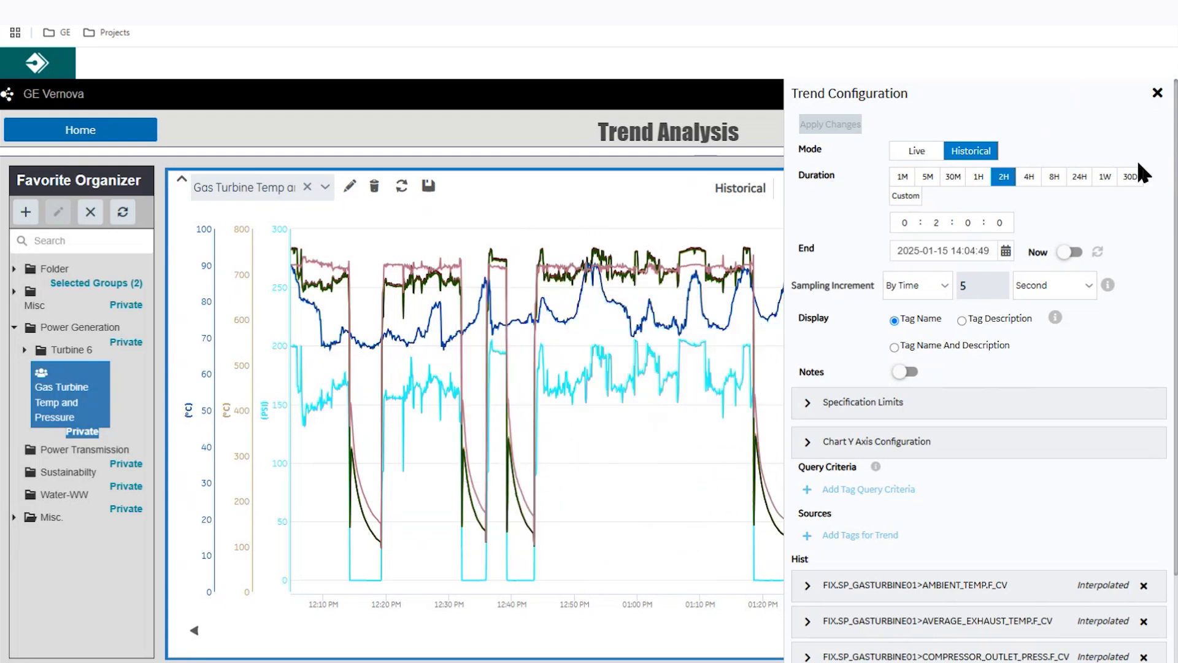
- Widen the trend, place time markers near 12:45 PM and 1:25 PM, and show the legend
click(1158, 93)
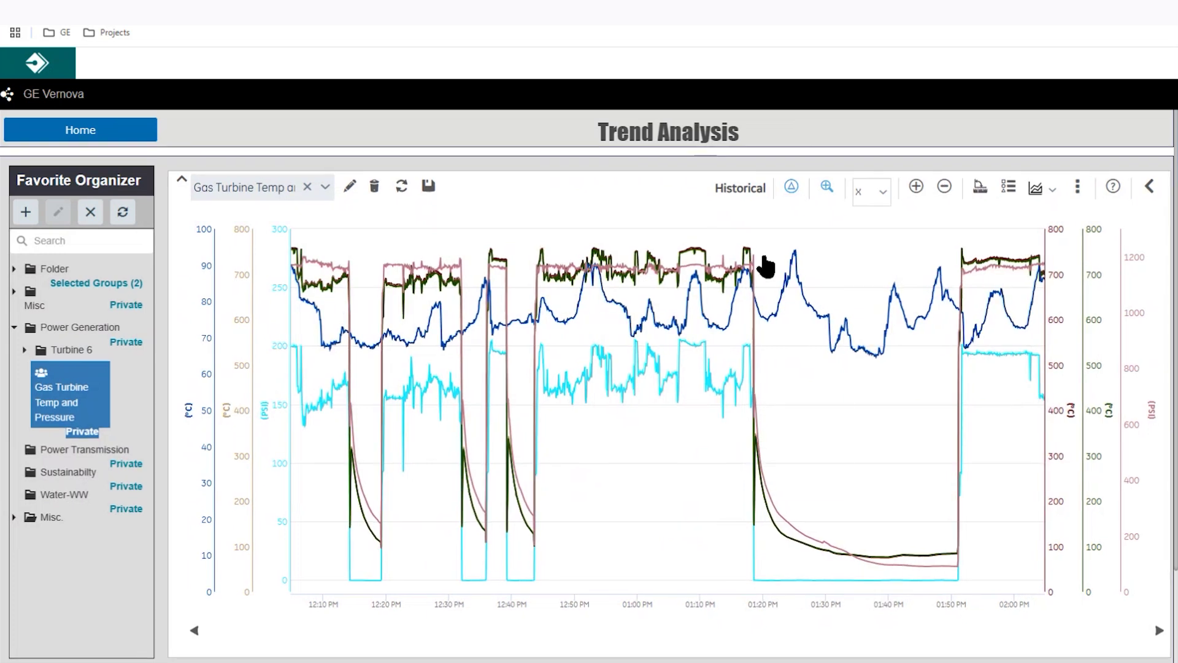
click(543, 261)
click(793, 276)
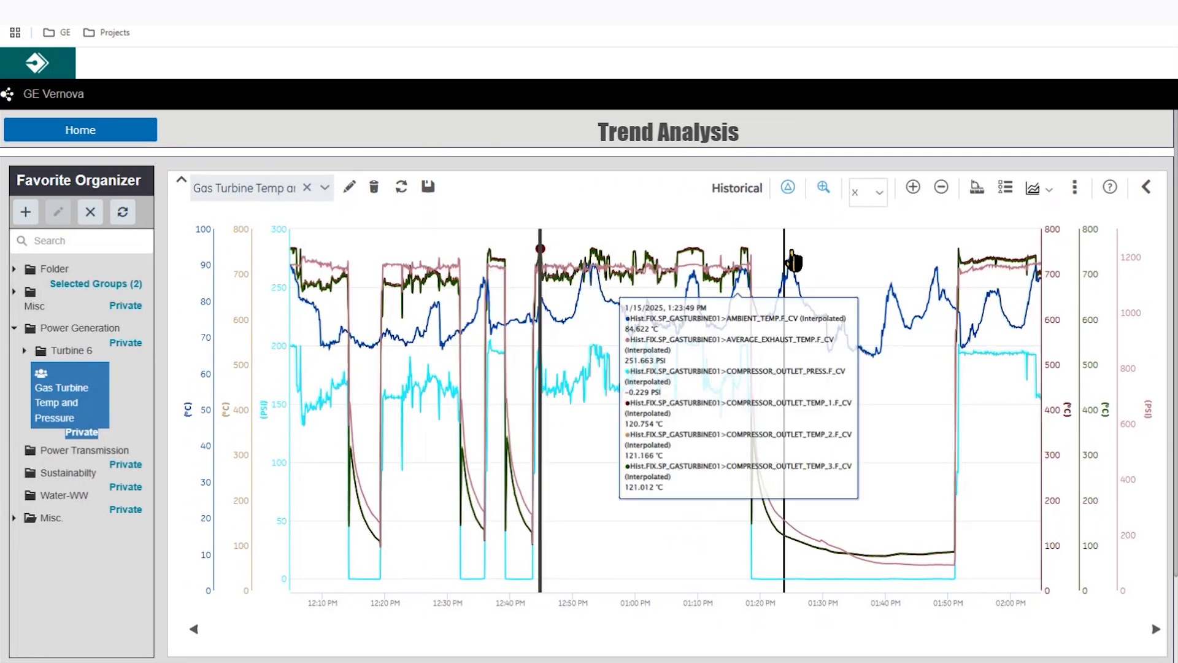
click(1150, 187)
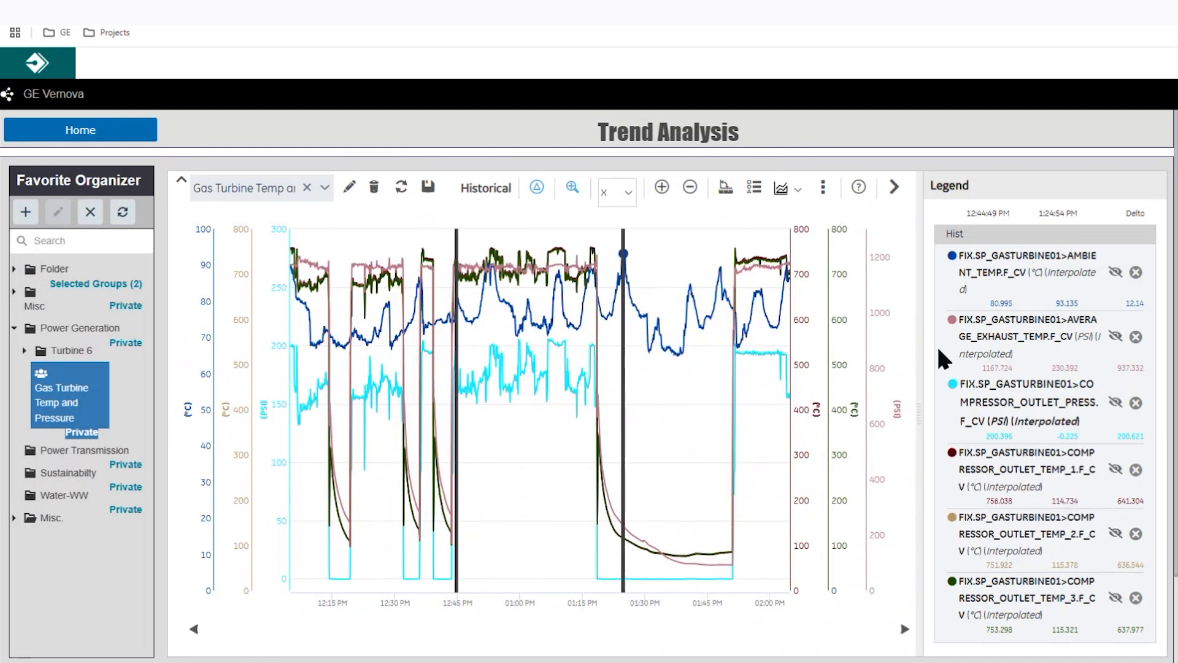
- Switch the chart to Stacked Y-Axis, then to Tabular View of tag values
click(793, 188)
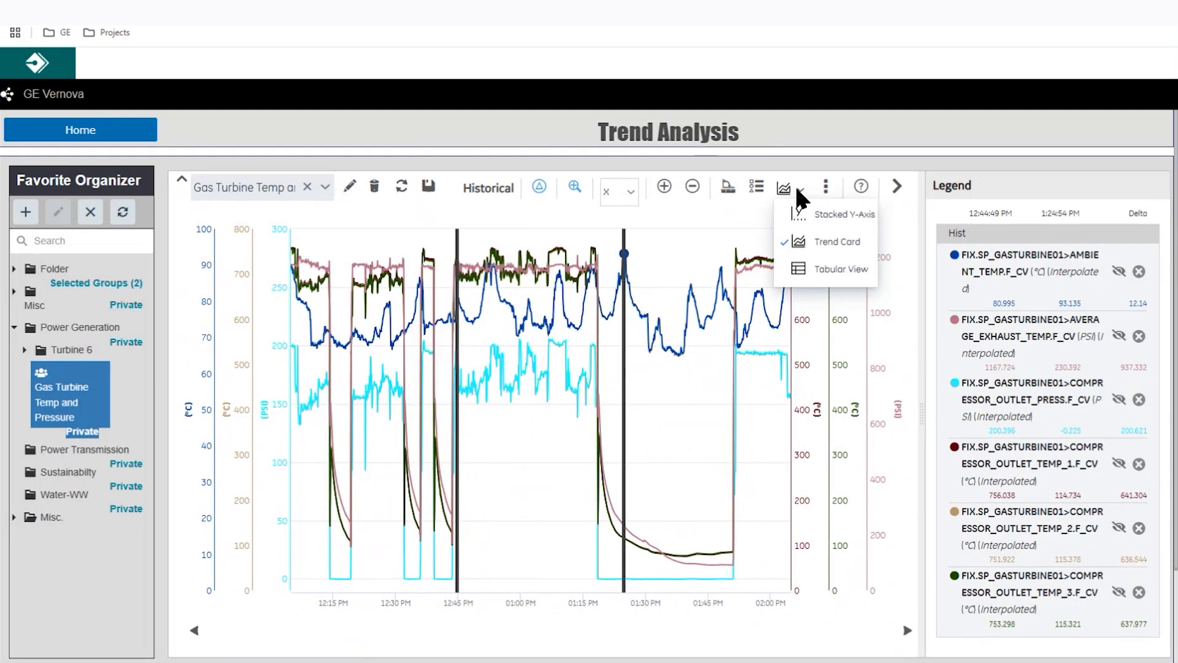
click(816, 222)
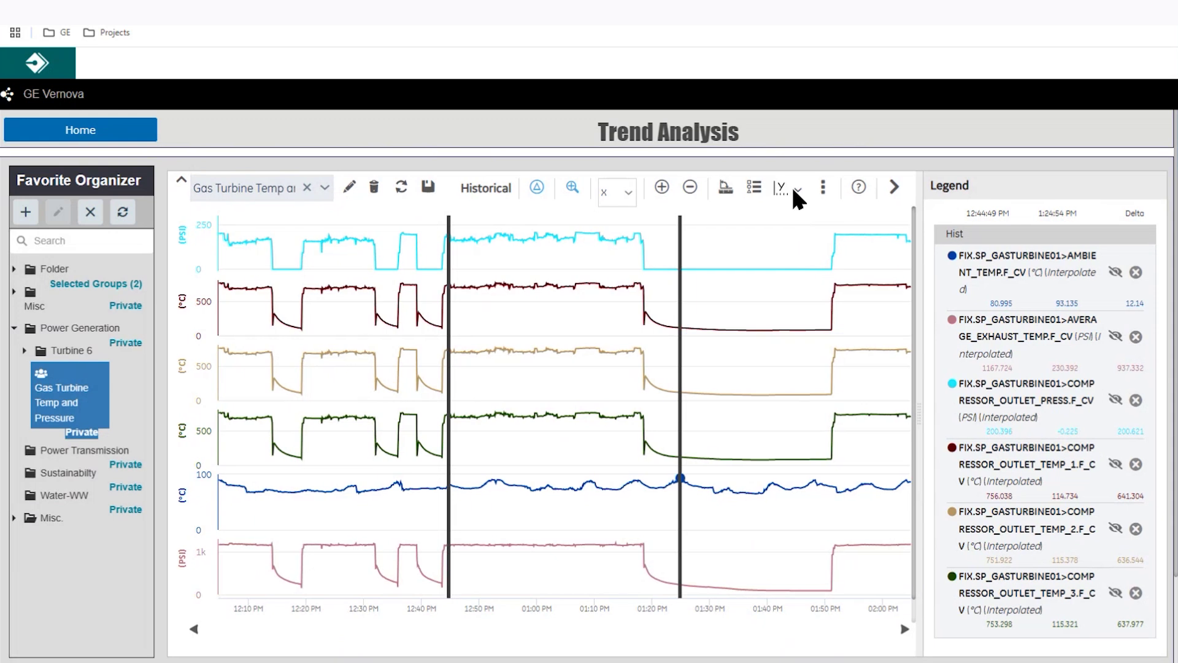
click(794, 188)
click(824, 277)
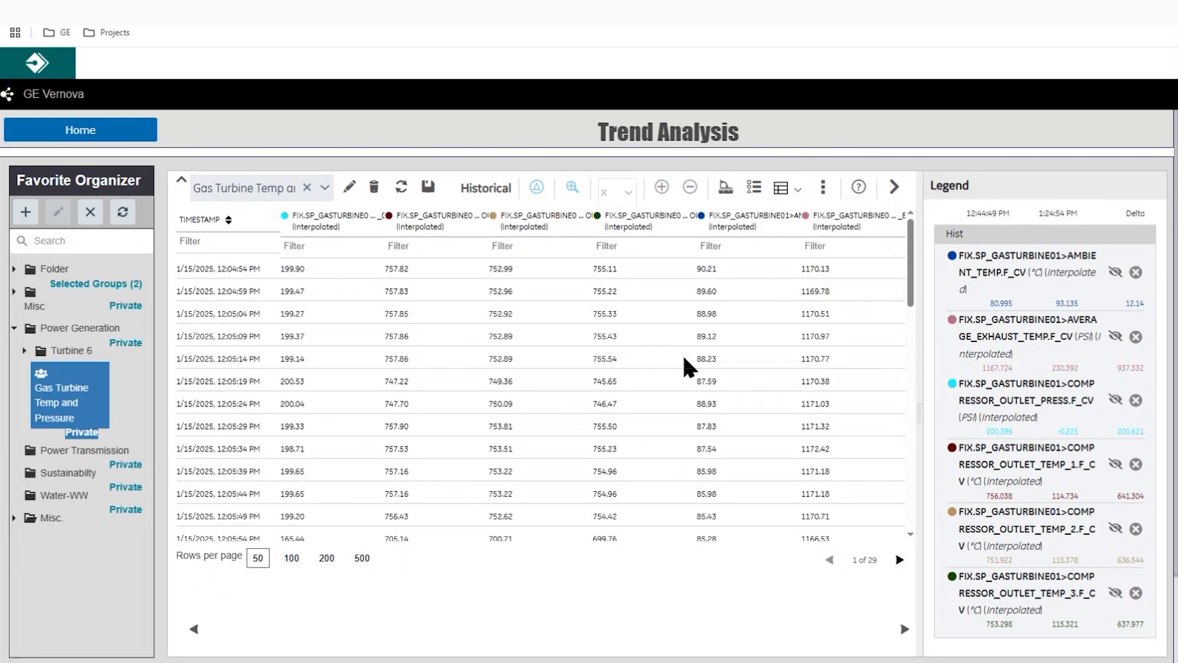
scroll(667, 379, down, 1)
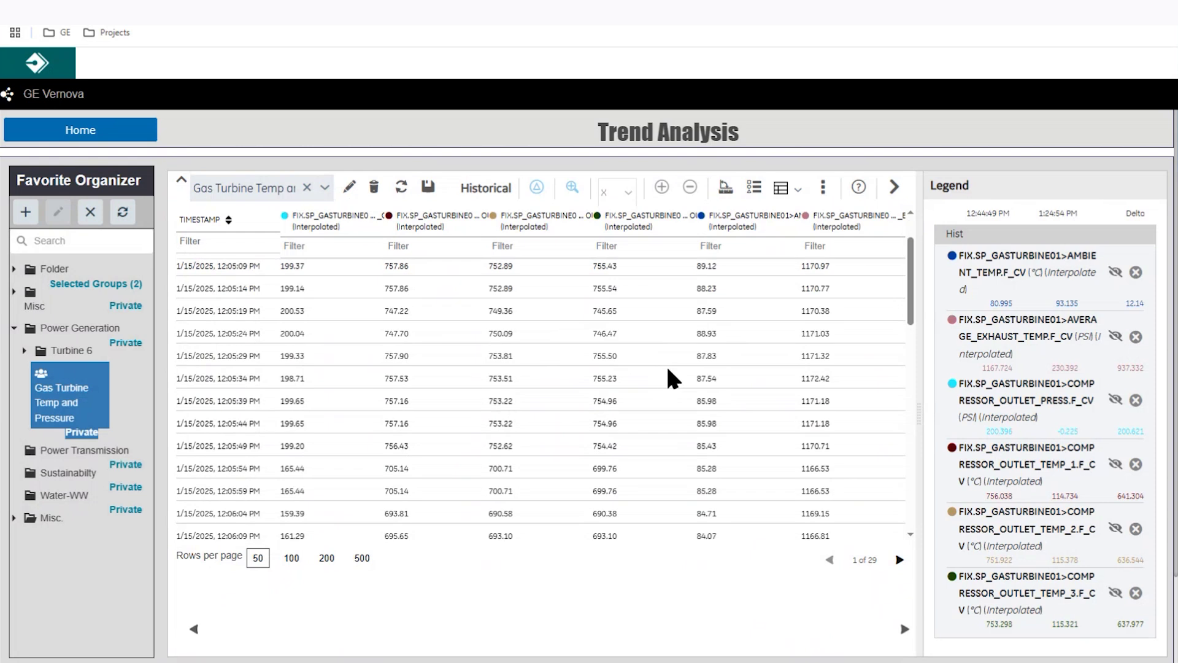
scroll(673, 379, up, 1)
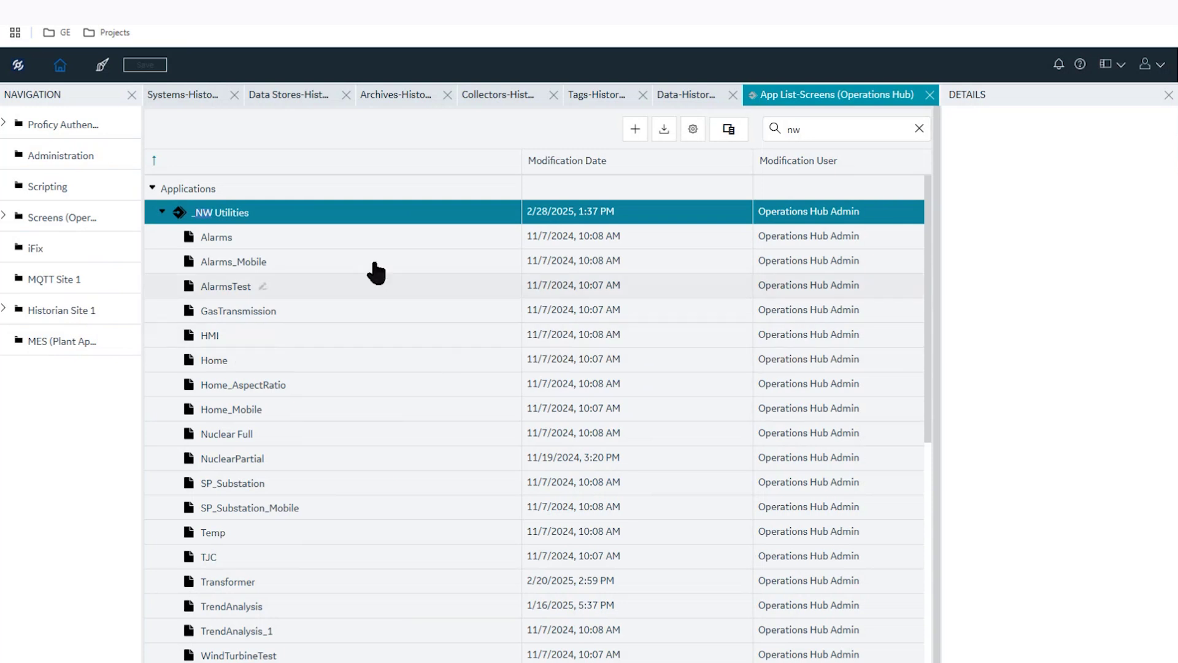
- Find the TrendAnalysis screen in the _NW Utilities Applications list and select it
scroll(307, 353, down, 3)
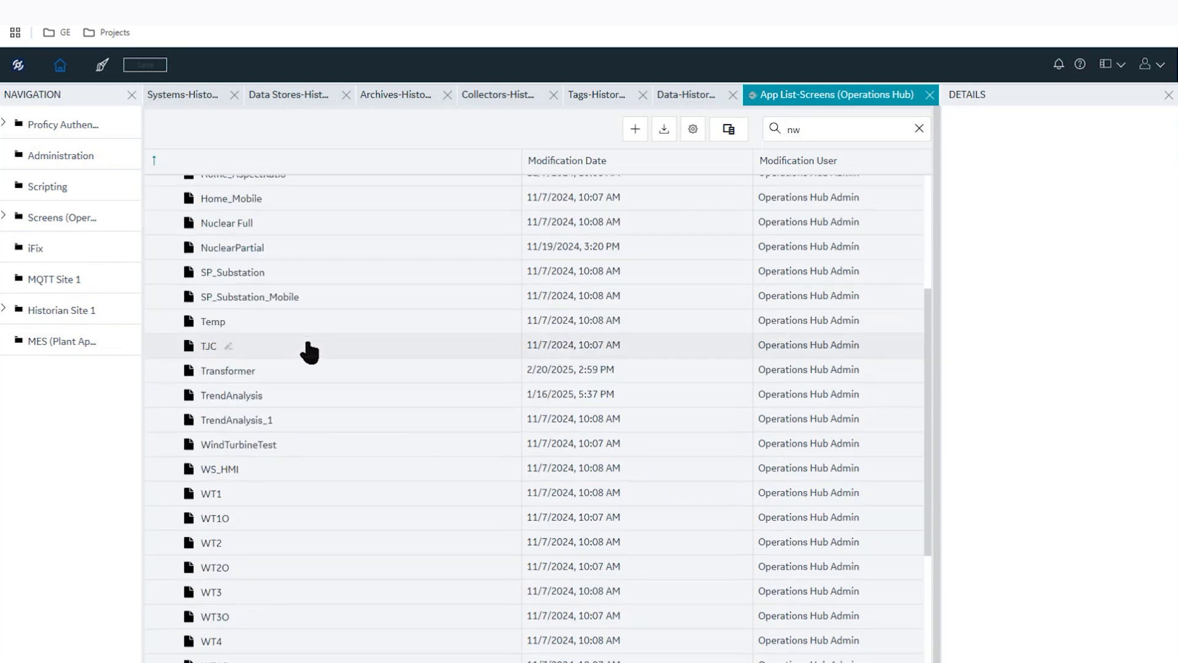
scroll(264, 232, down, 3)
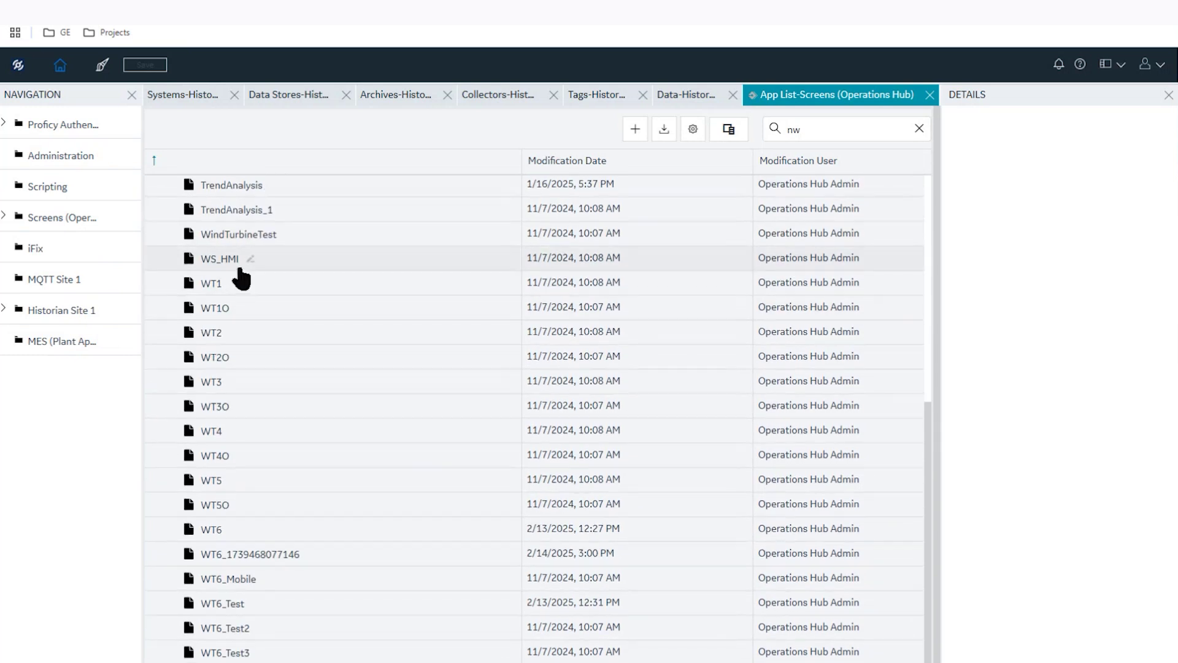
scroll(237, 274, up, 3)
click(222, 399)
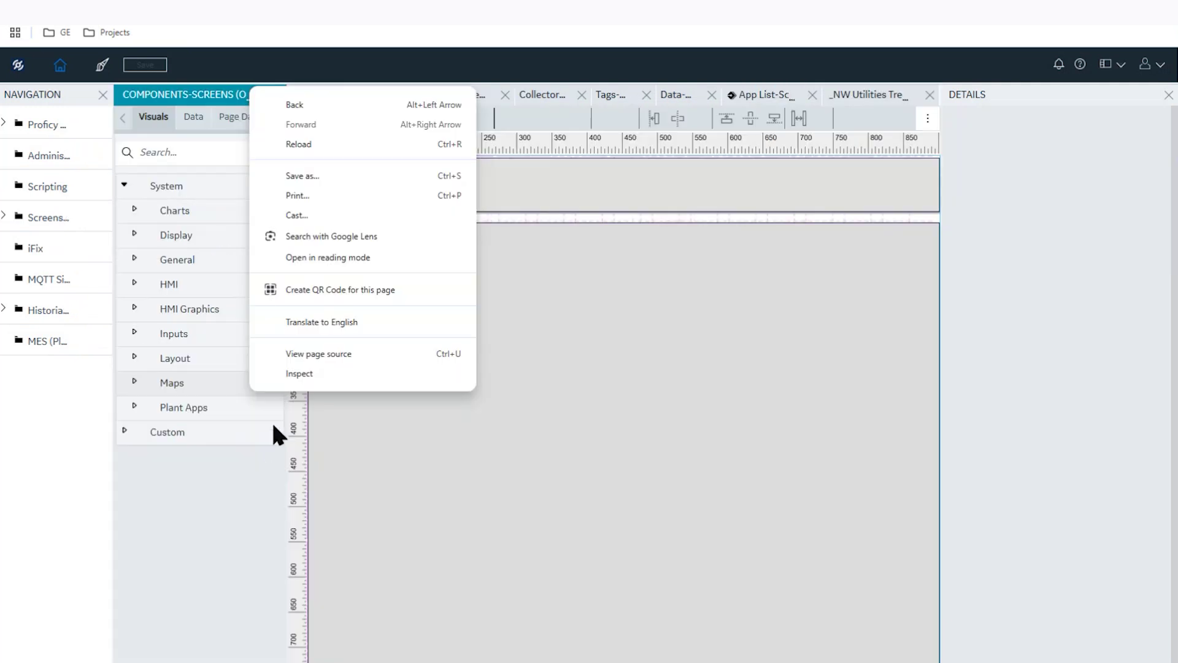
- Inspect the trend card's properties, then expand the Charts and Display component categories
click(337, 442)
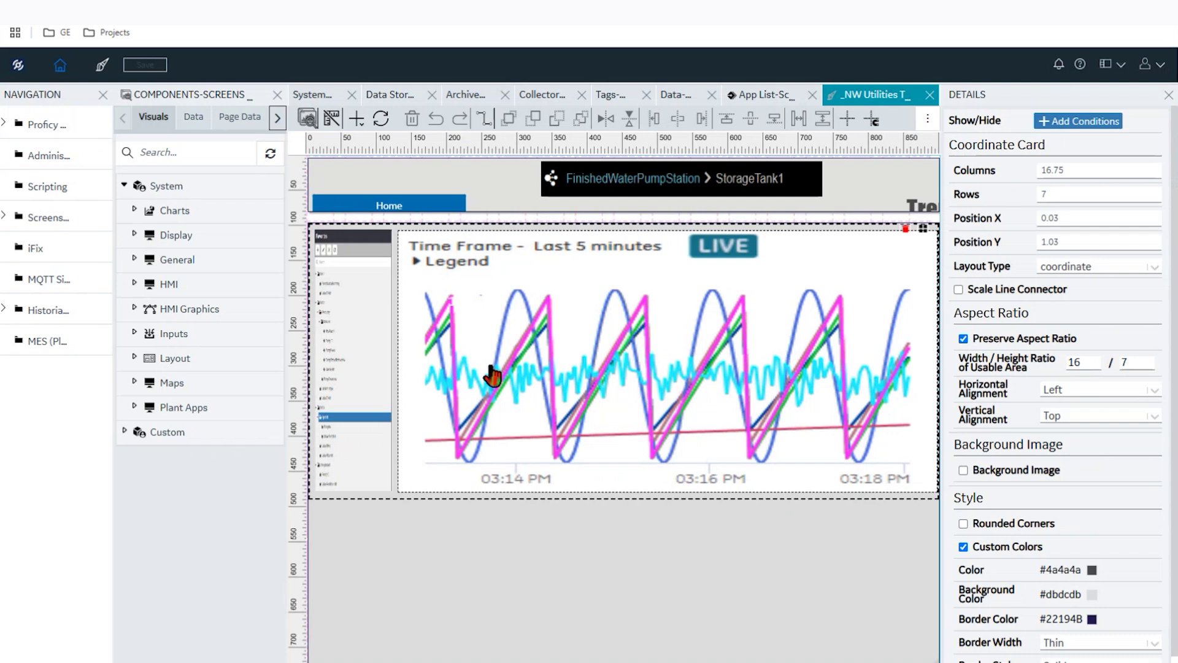
click(505, 373)
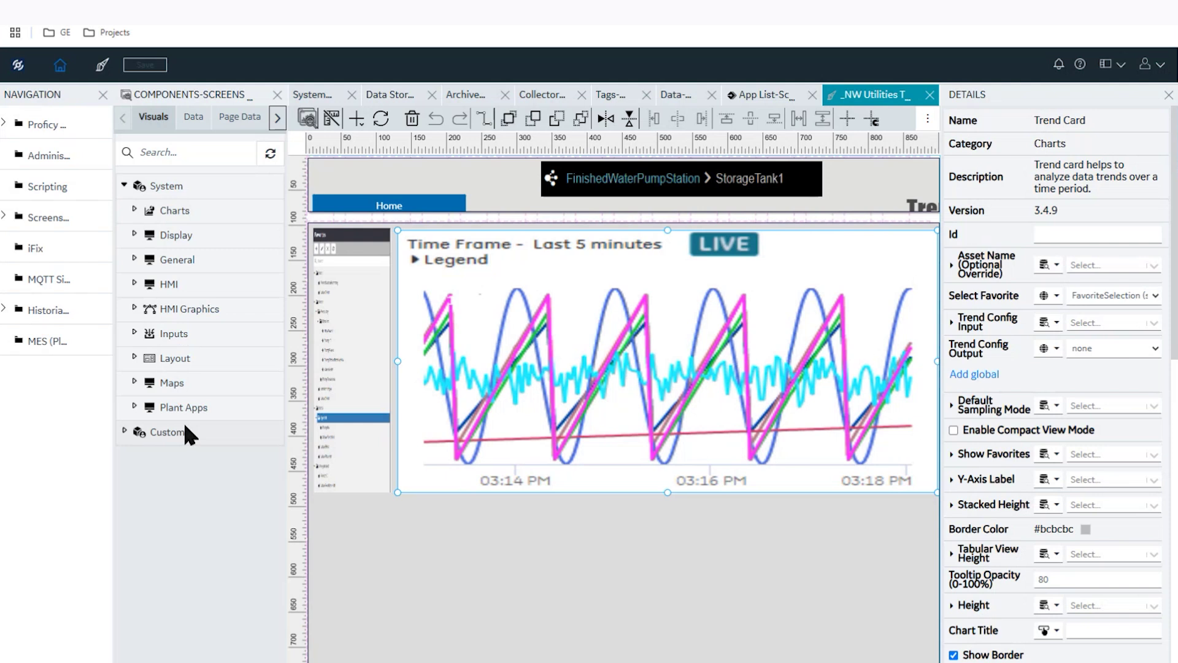
click(133, 210)
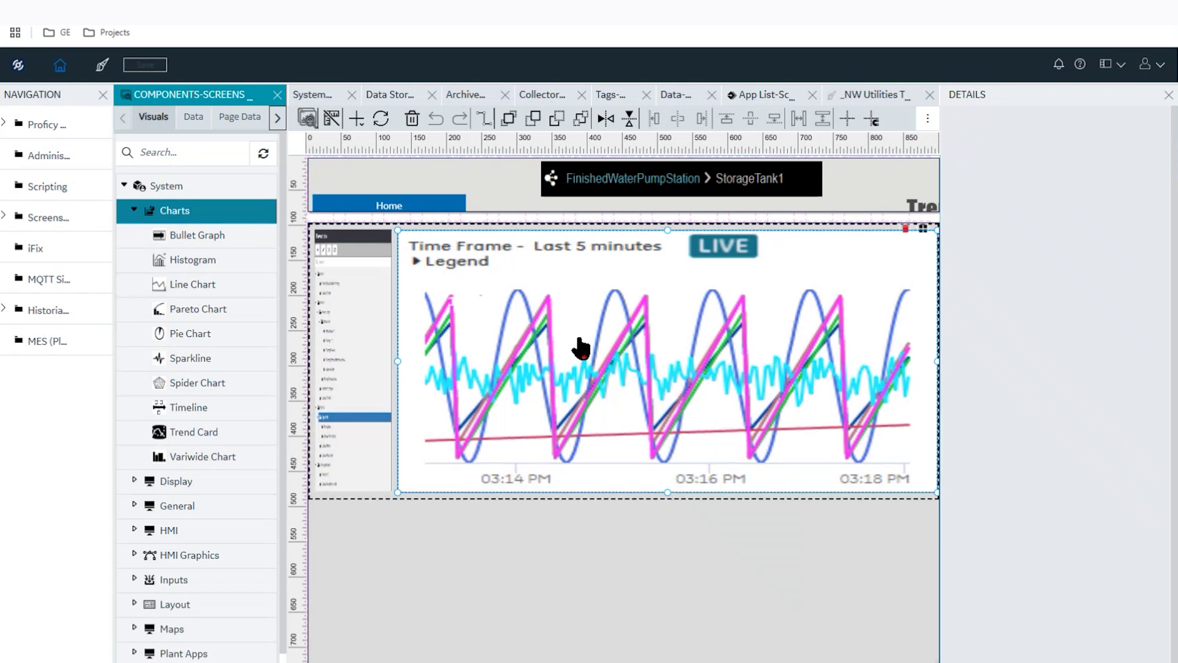
click(151, 483)
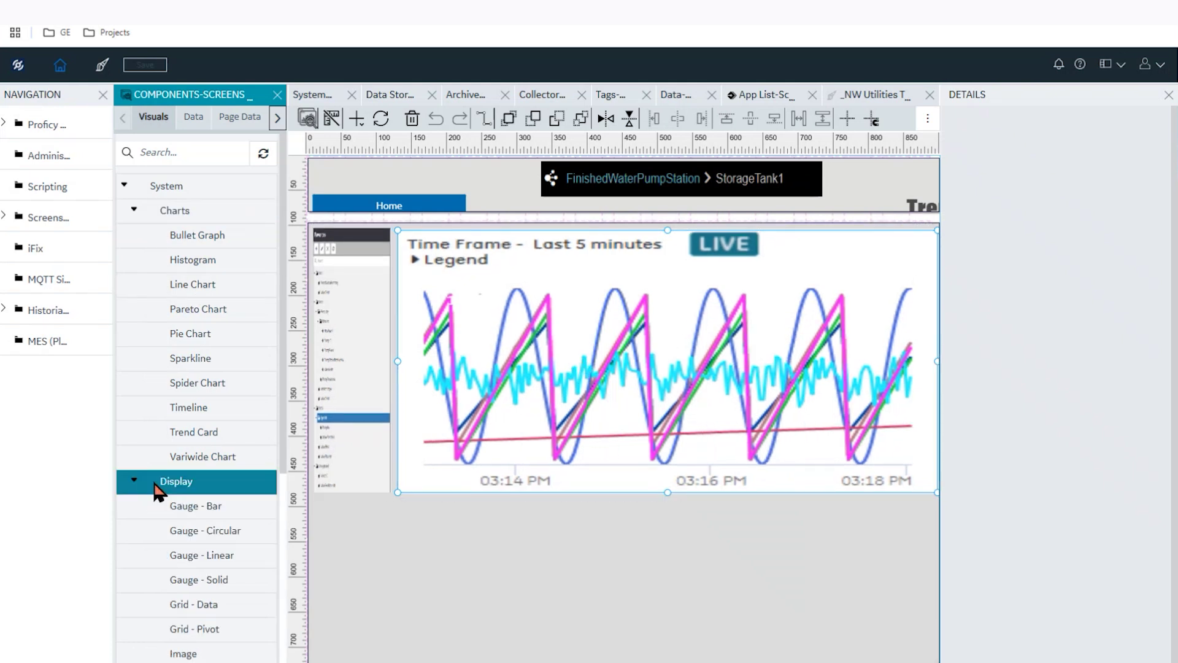
scroll(188, 491, down, 5)
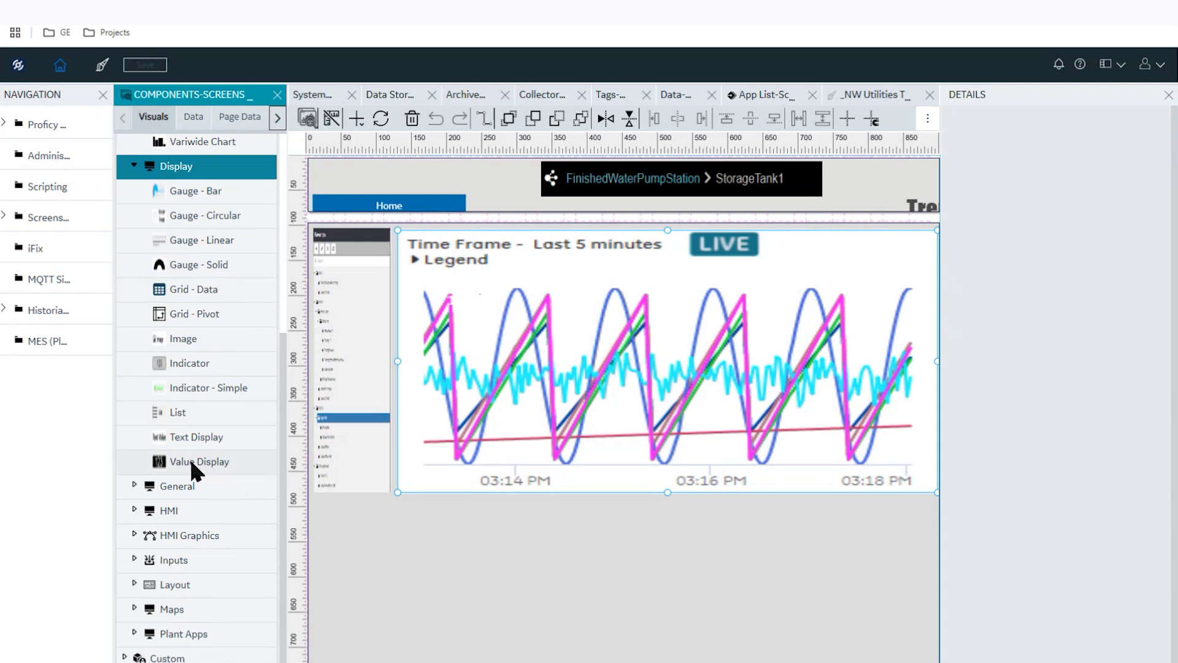
- Drop a Value Display onto the trend card and bind the Proficy Historian Austal Feed tag to it
drag(189, 456, 436, 509)
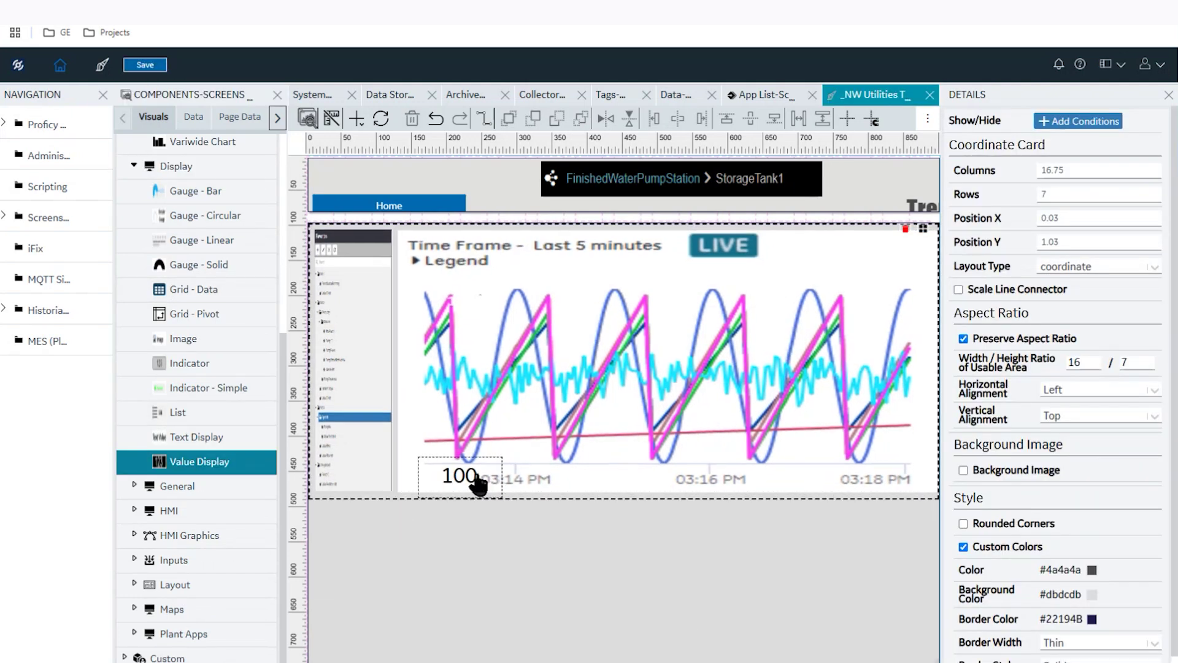
click(476, 484)
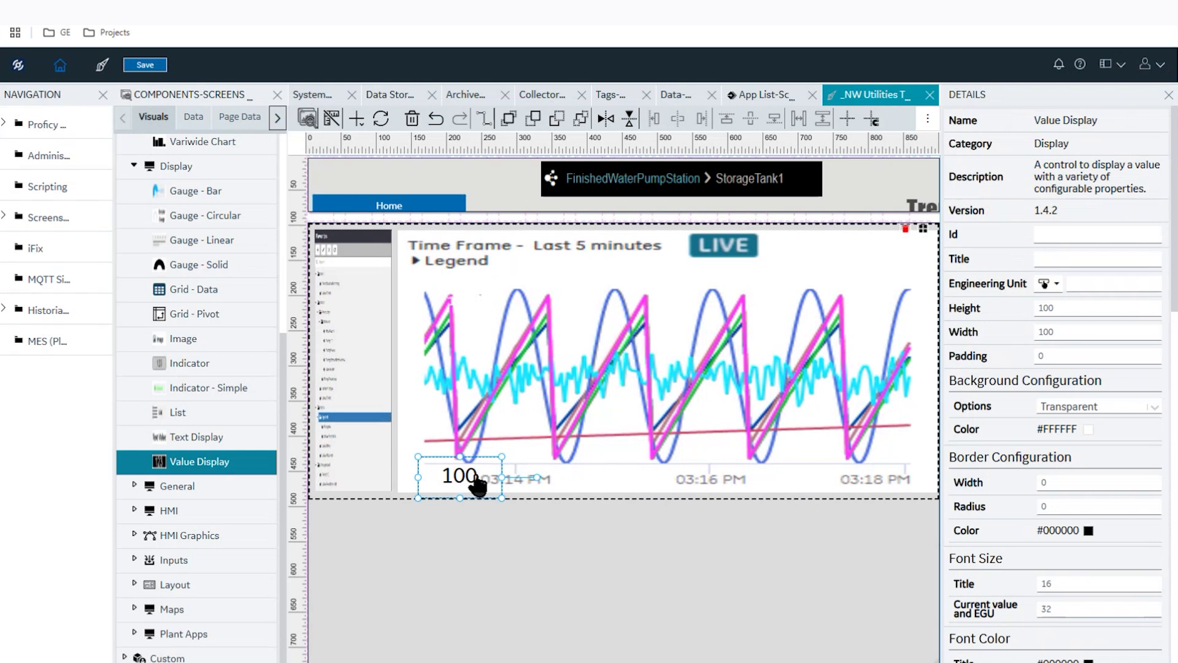
click(194, 118)
click(245, 312)
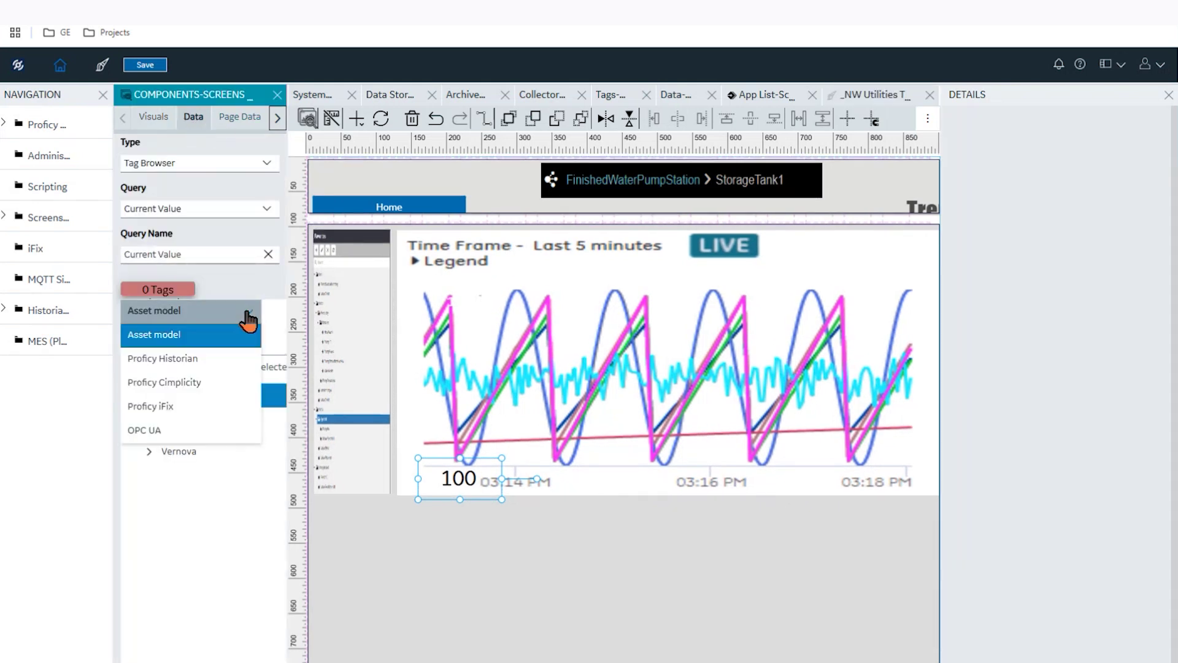
click(171, 362)
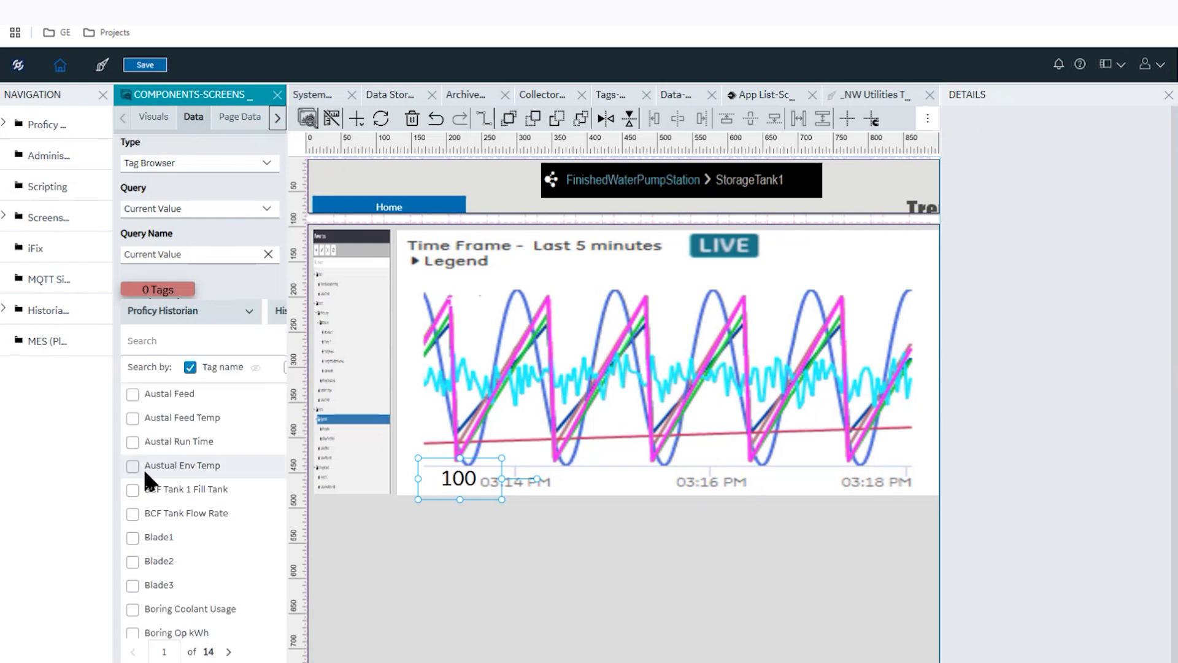
click(132, 393)
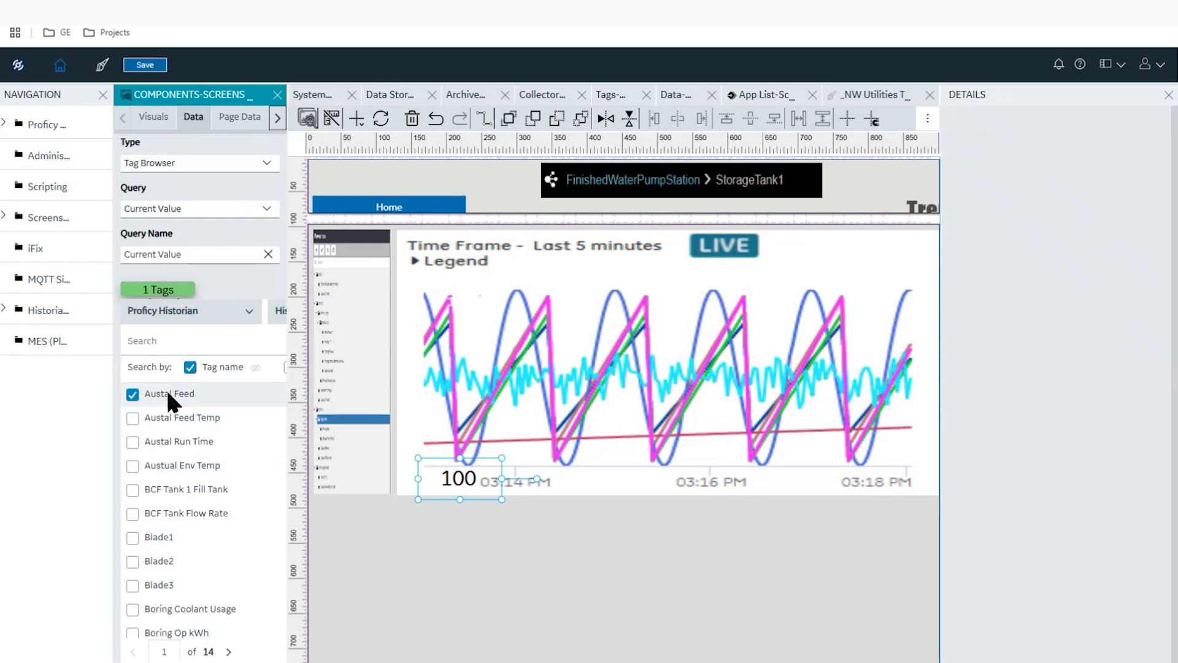
drag(166, 388, 452, 482)
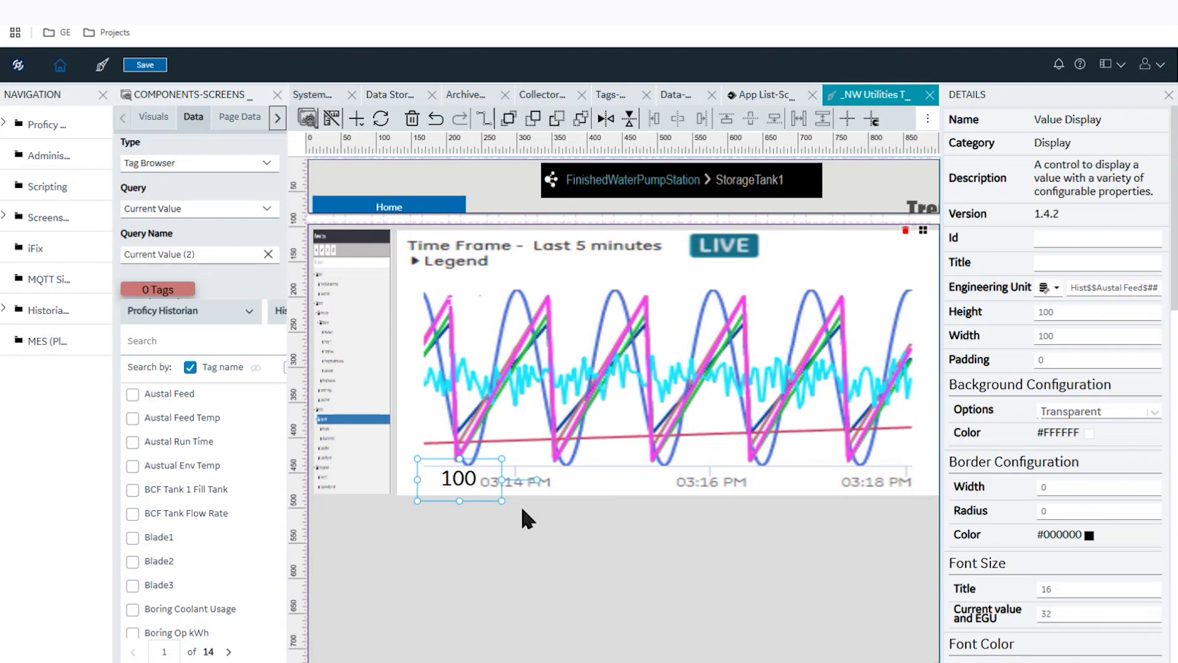
click(587, 498)
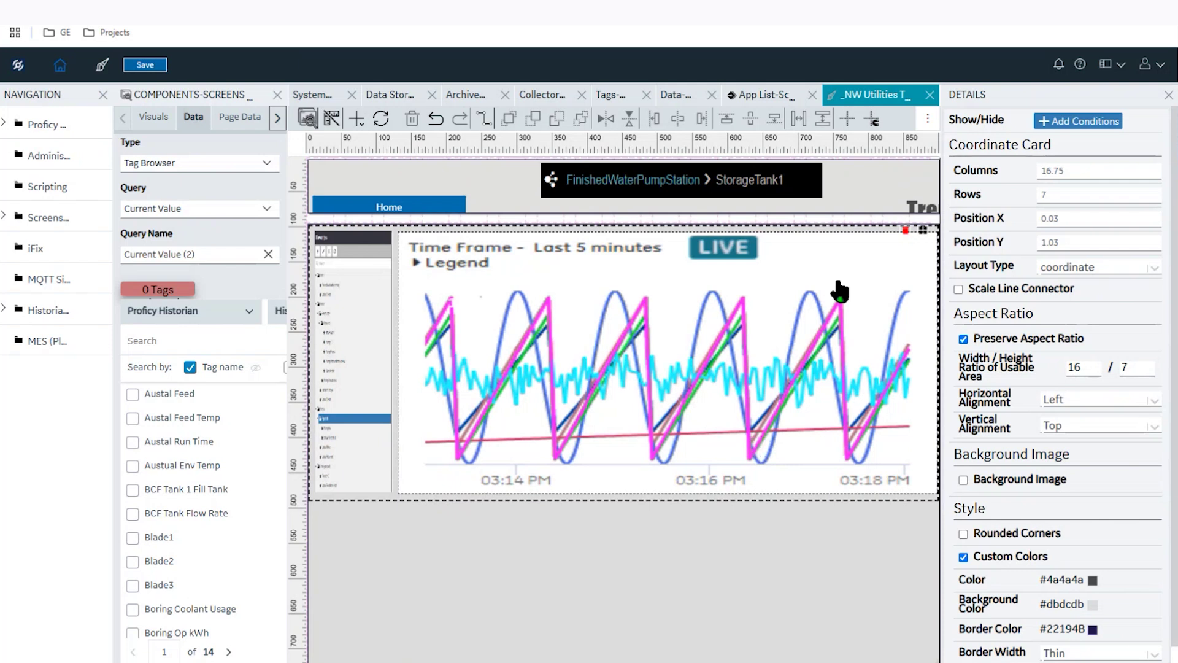
- Close the NW Utilities editor discarding changes, close App List and components tabs, show Systems-Historian
click(929, 94)
click(632, 410)
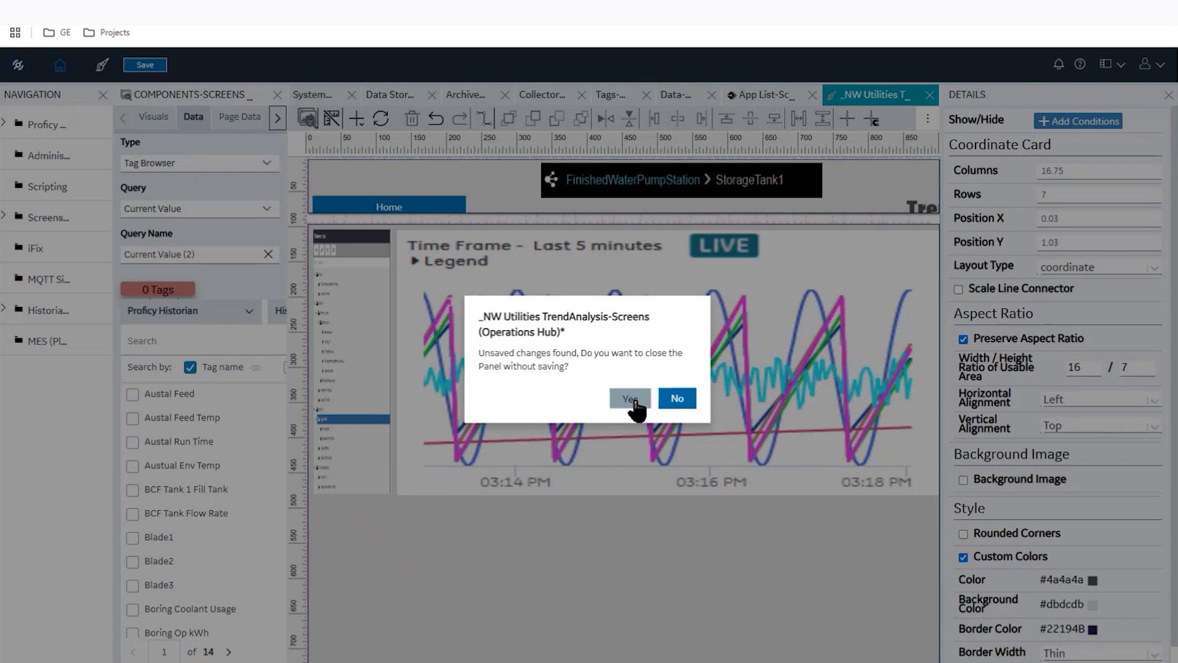
click(930, 95)
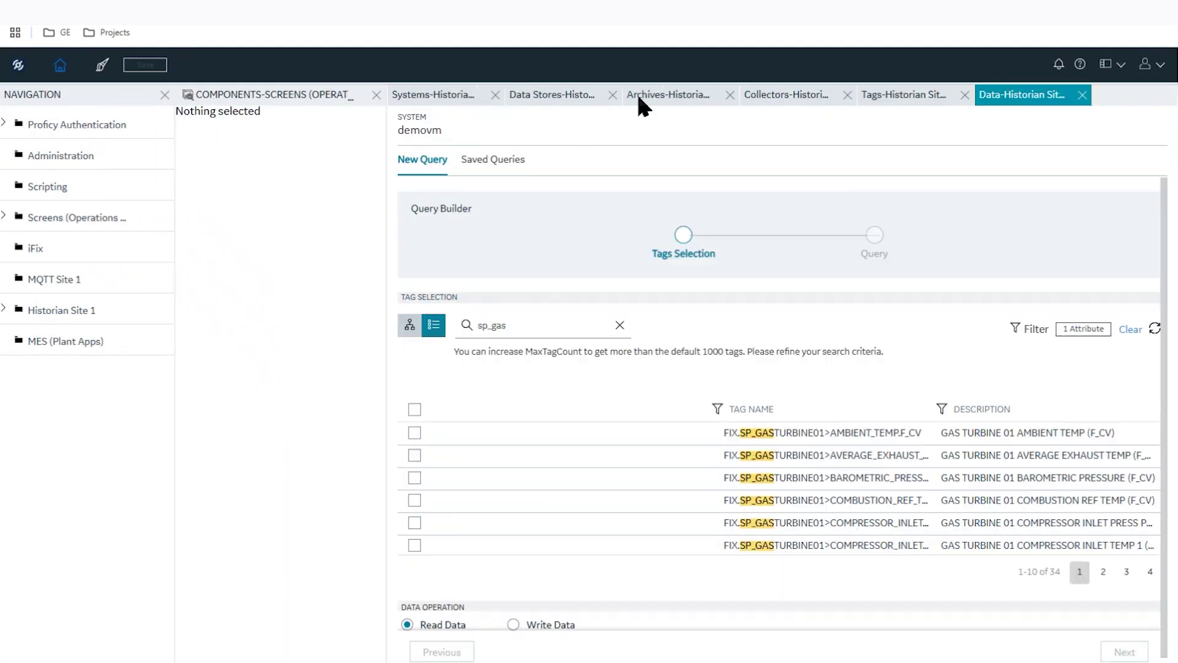
click(416, 96)
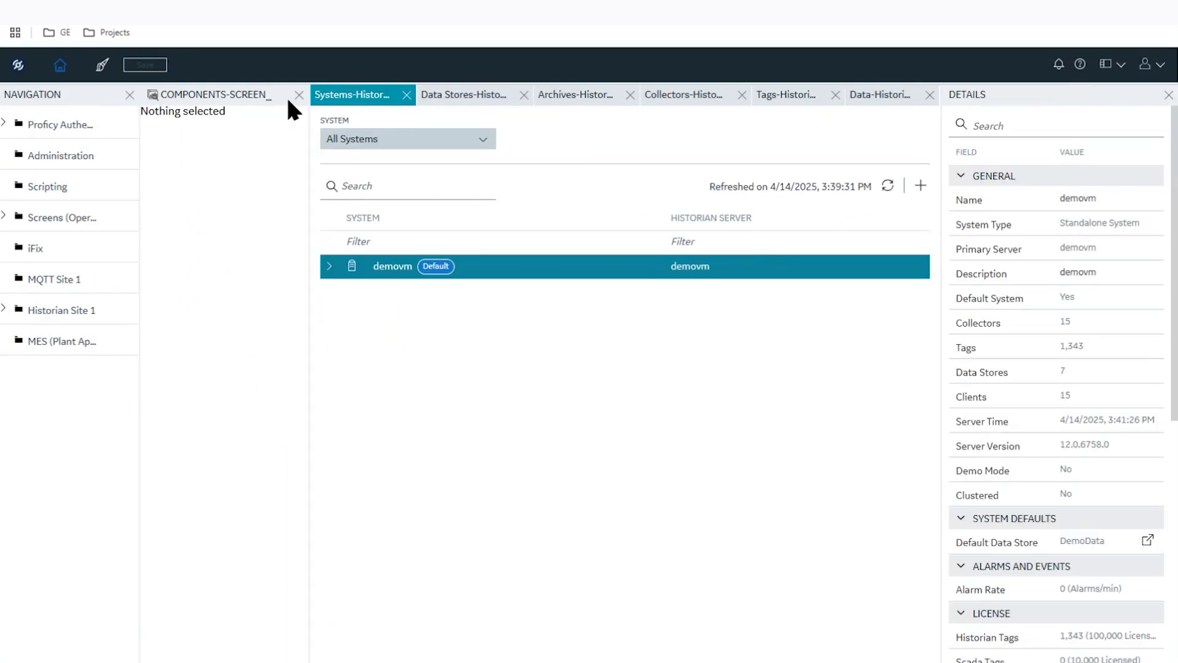
click(298, 95)
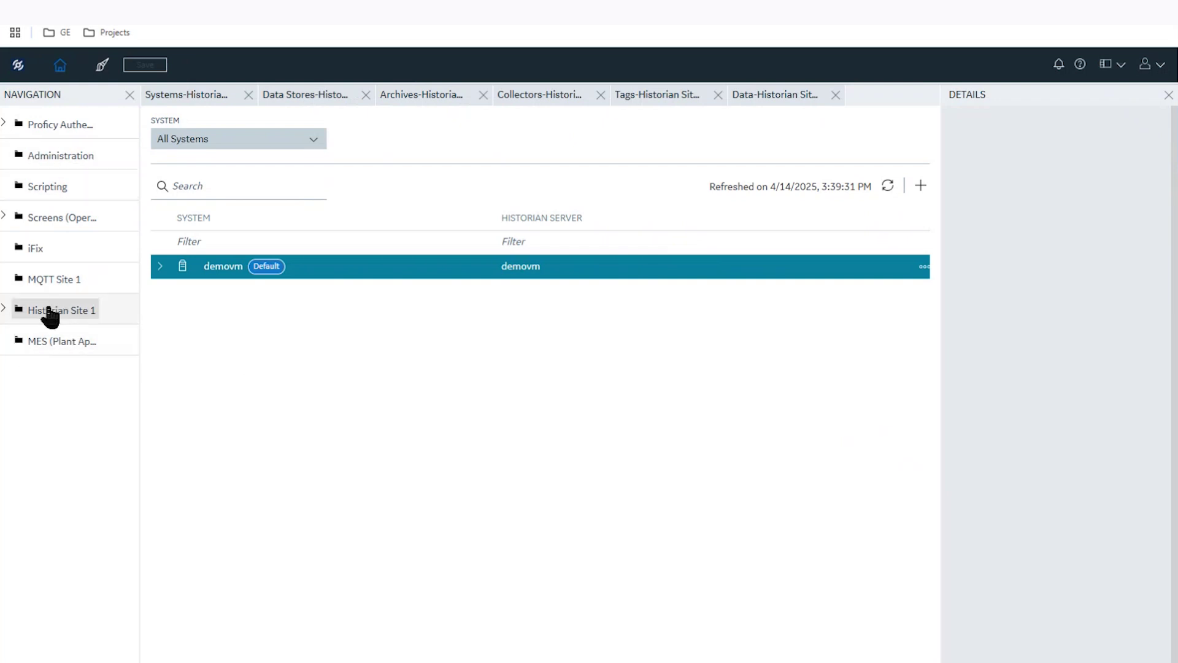
- Expand Historian Site 1, widen the navigation pane, view demovm's properties, and list its data stores
click(5, 310)
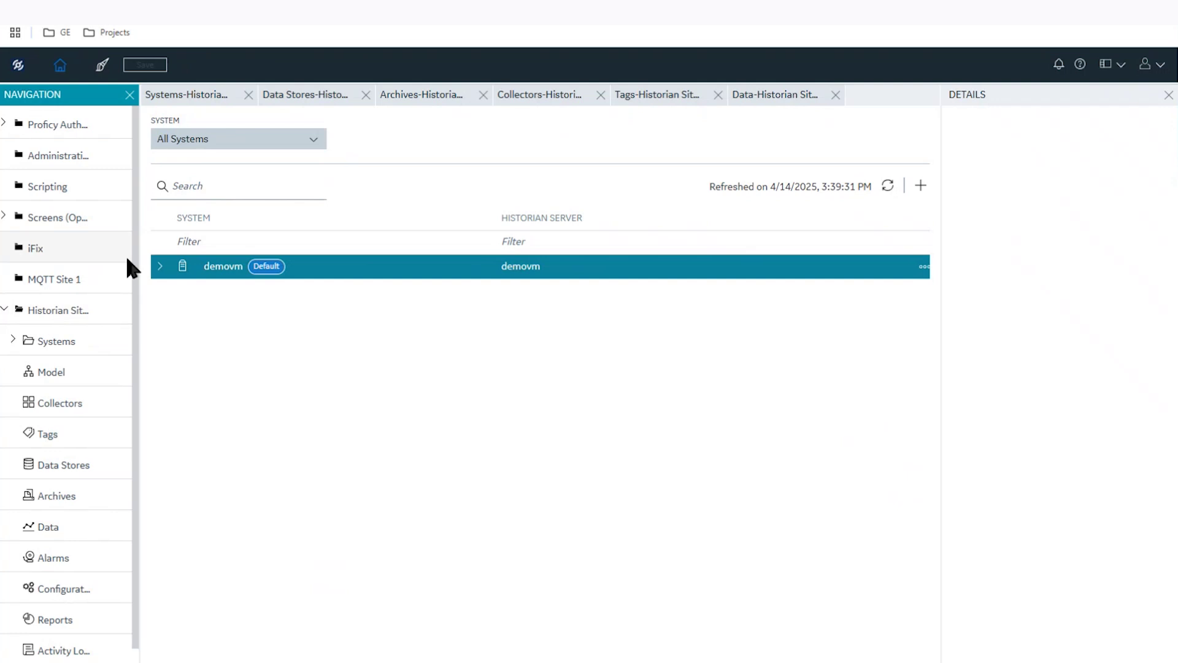
drag(140, 253, 243, 253)
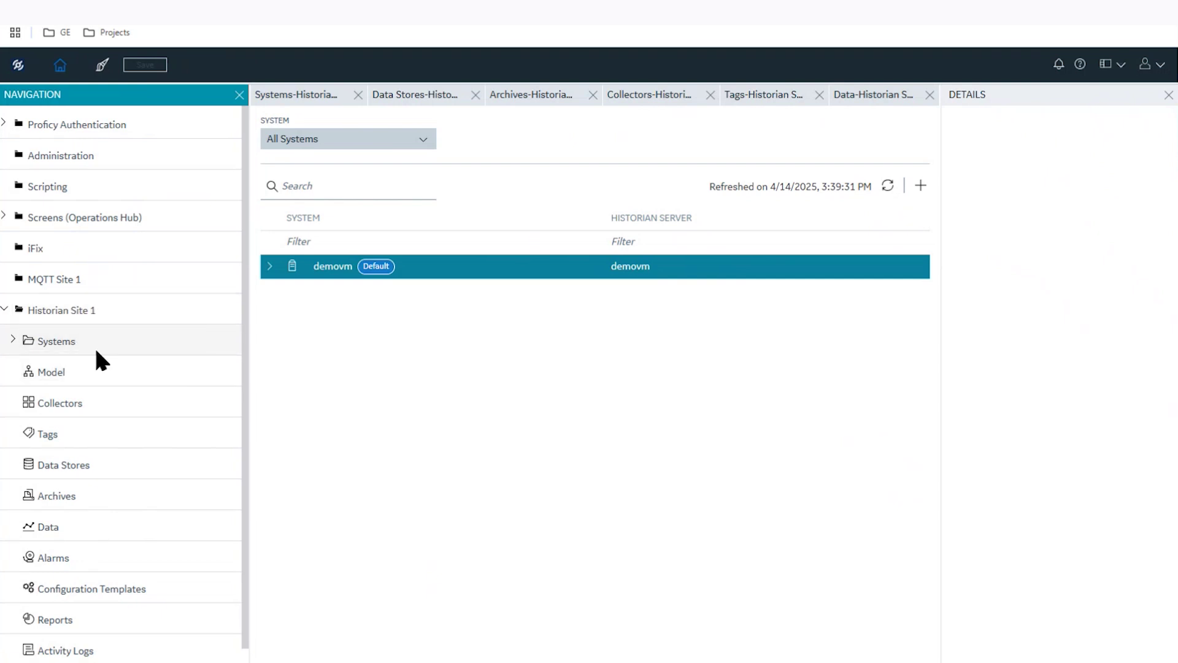
scroll(94, 347, down, 1)
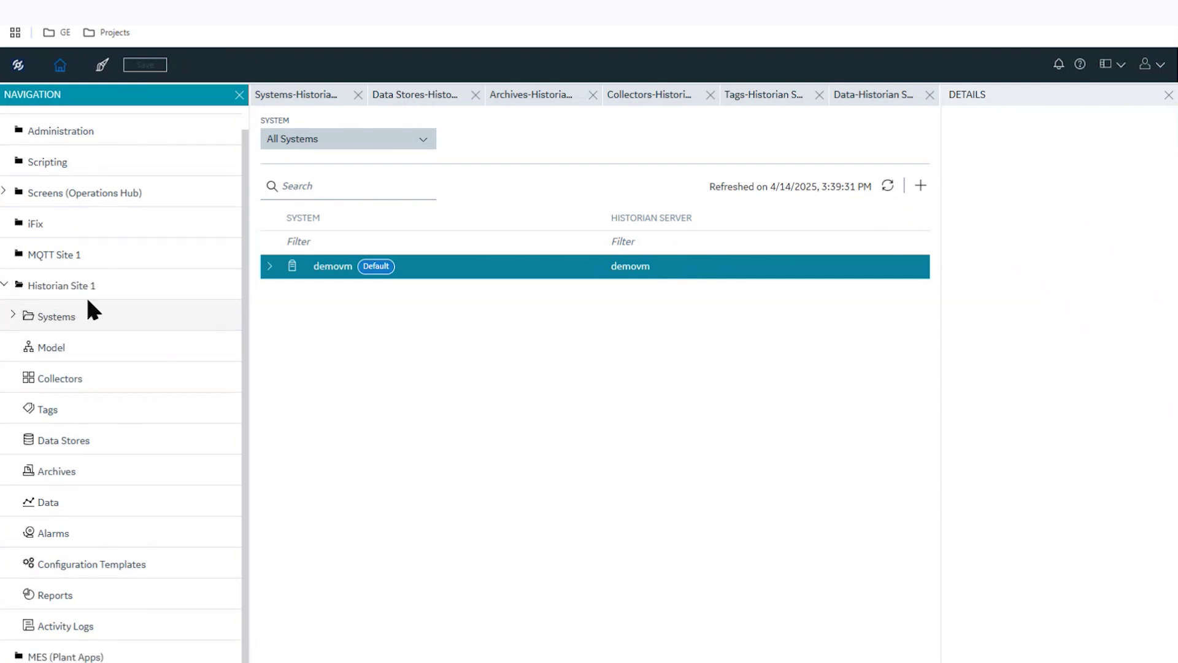
click(316, 102)
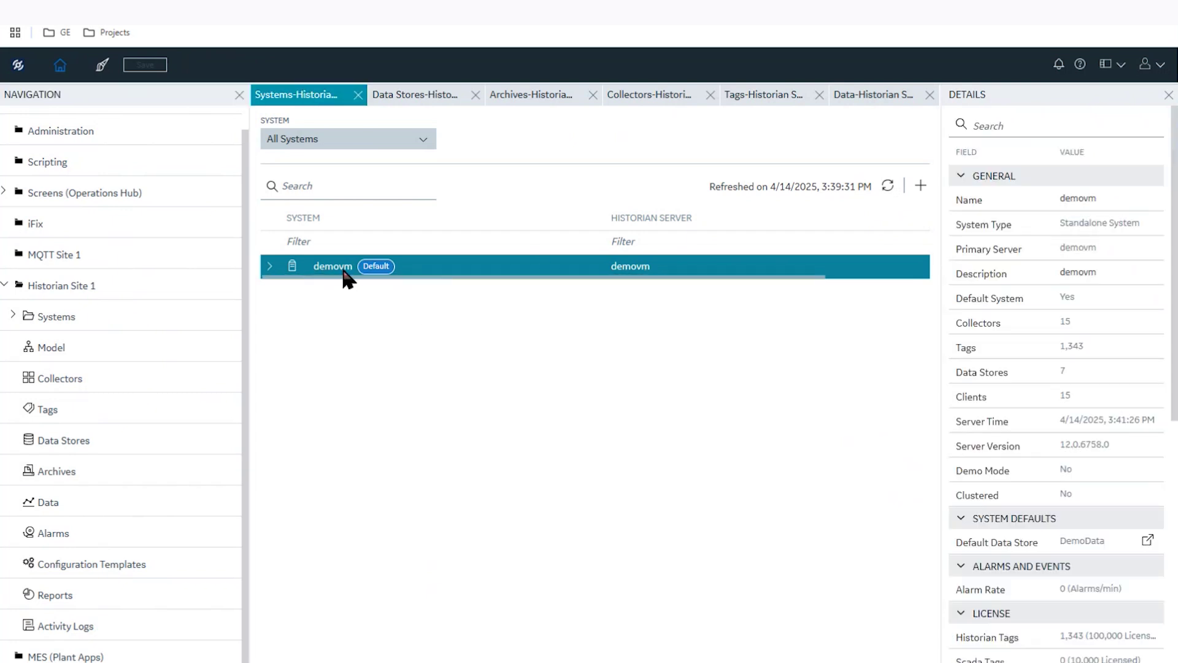
scroll(1069, 261, down, 3)
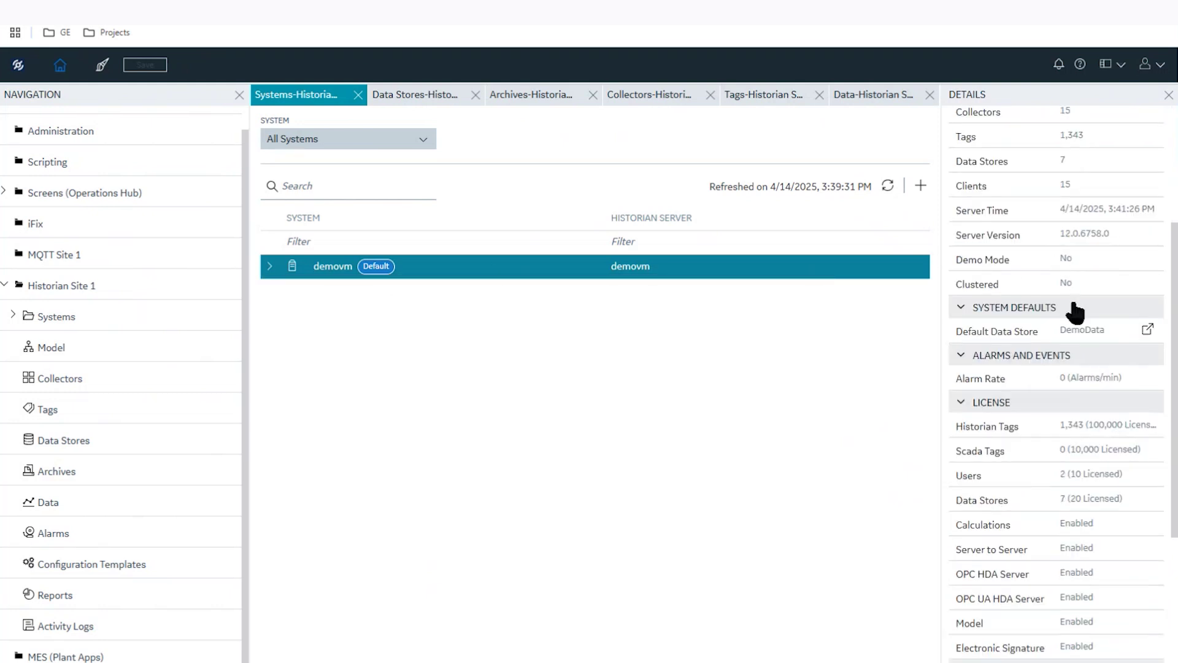
scroll(1073, 310, down, 1)
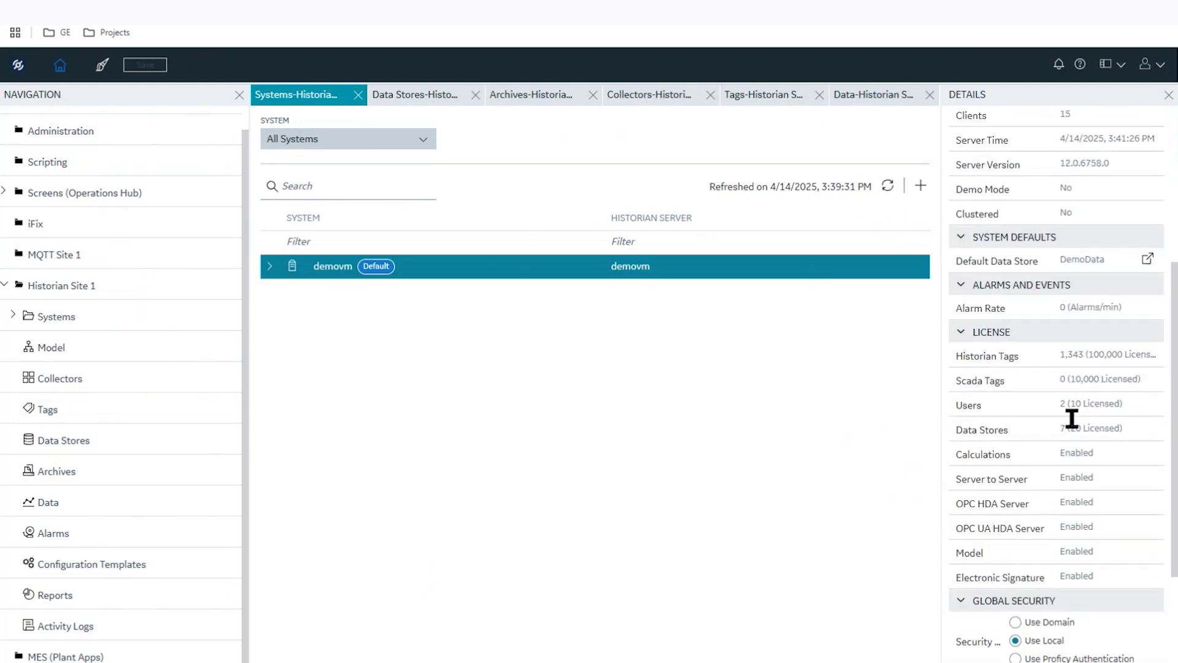
scroll(1097, 313, up, 4)
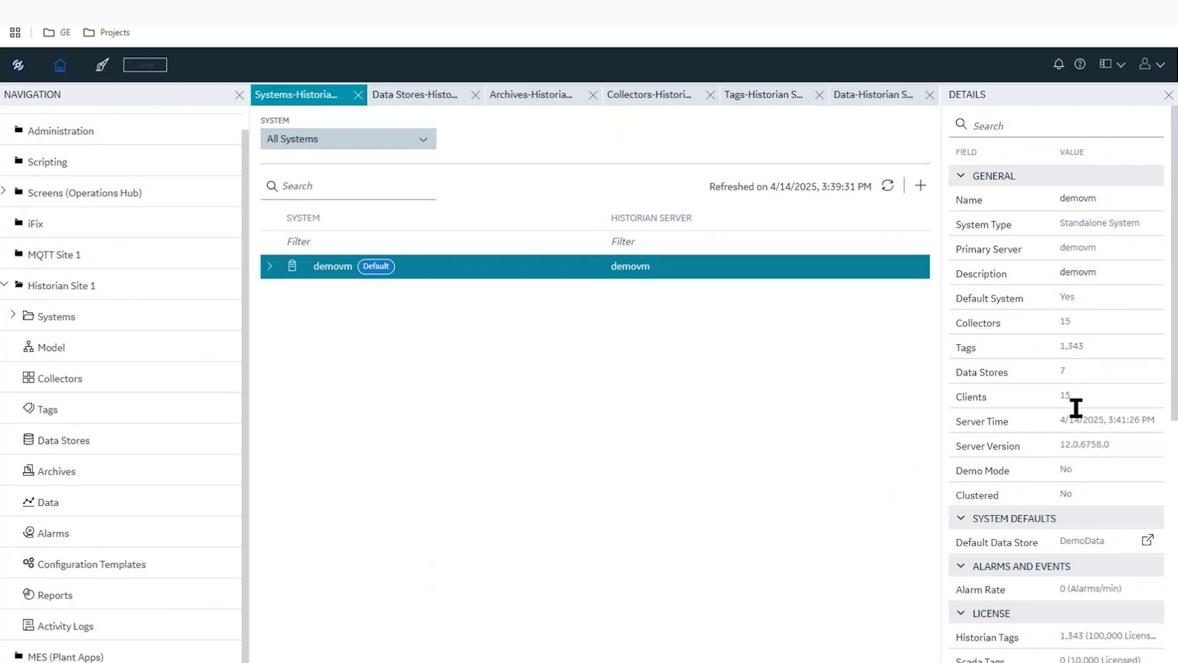
click(426, 109)
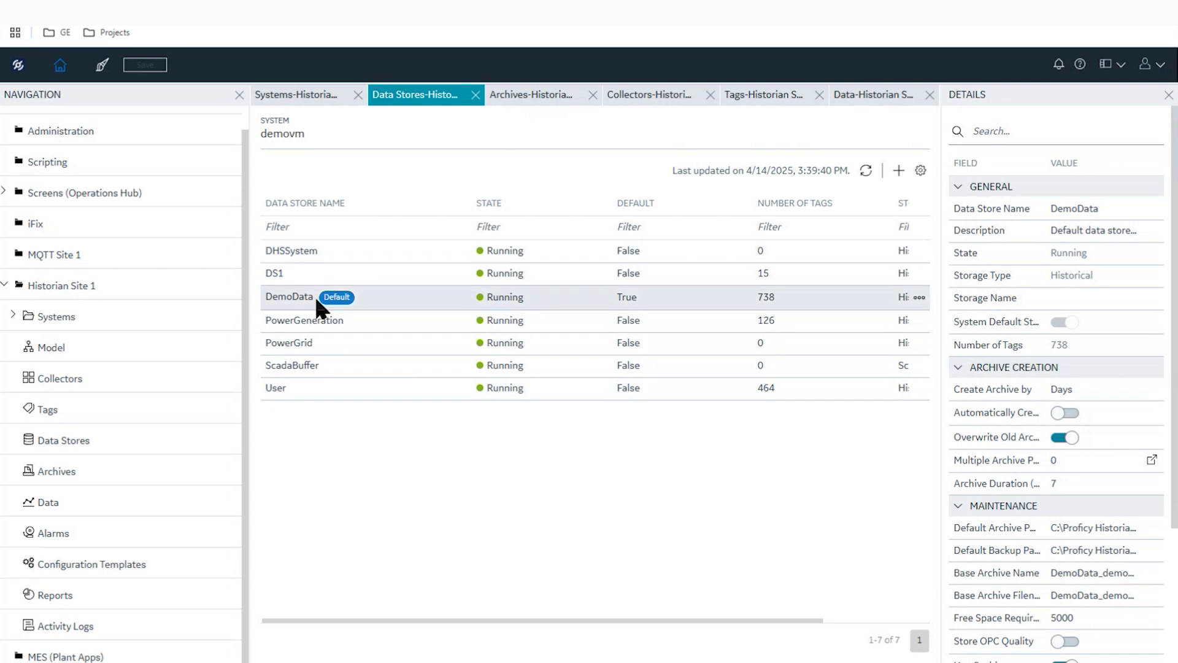
click(536, 98)
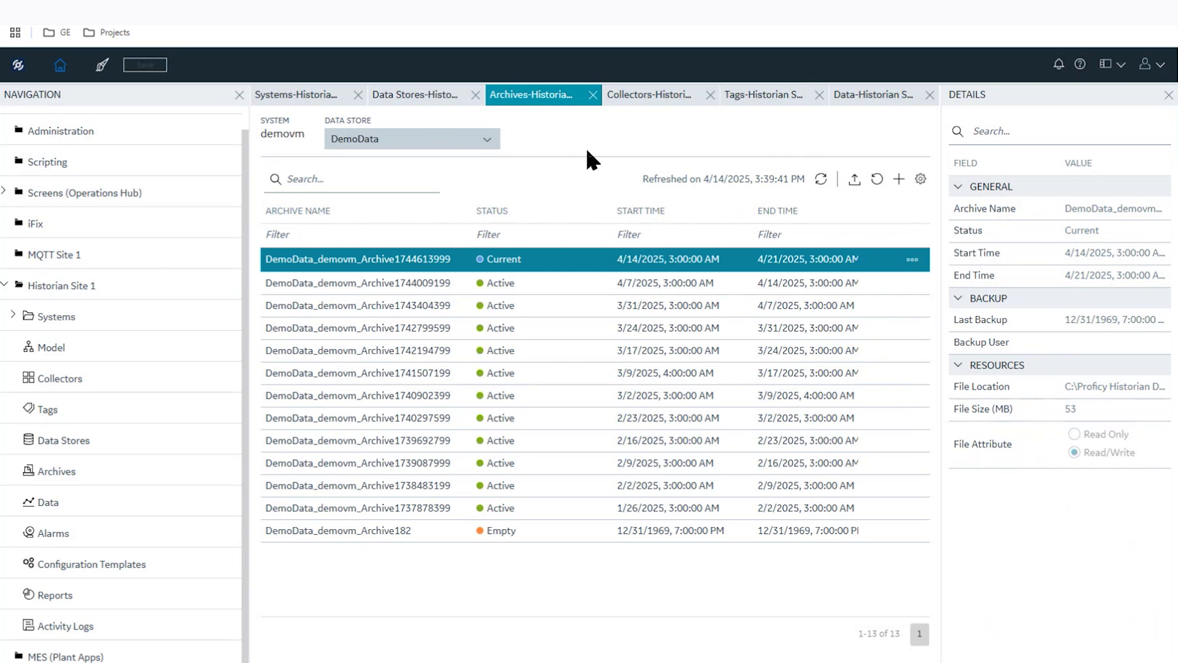
click(768, 96)
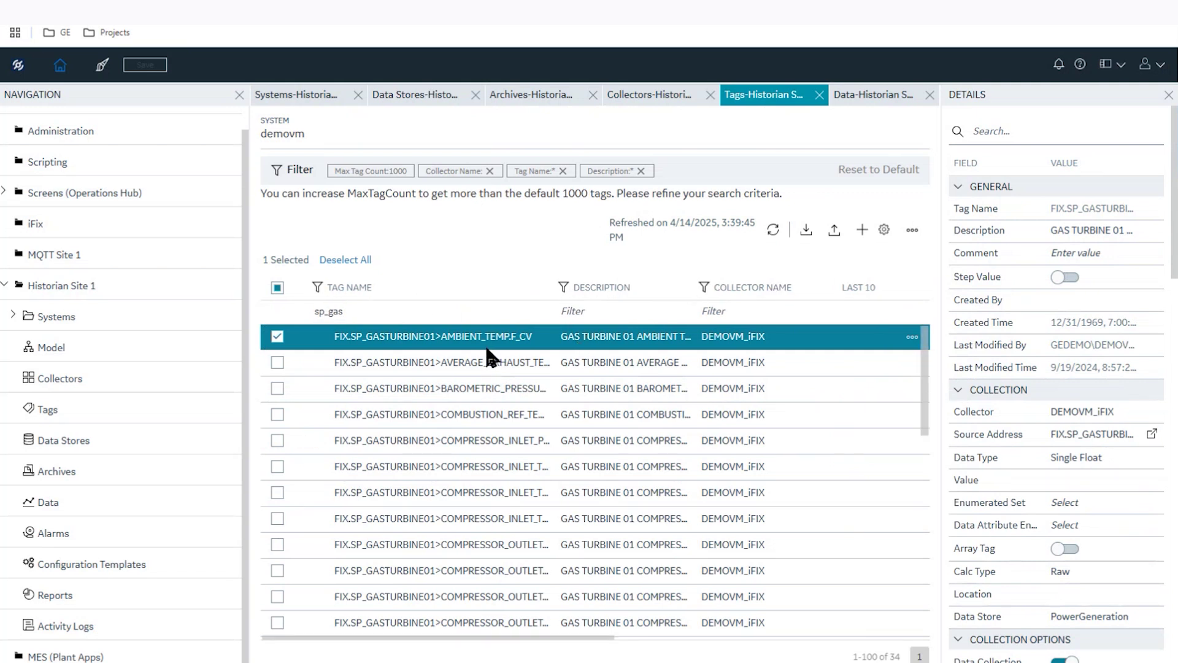
click(527, 106)
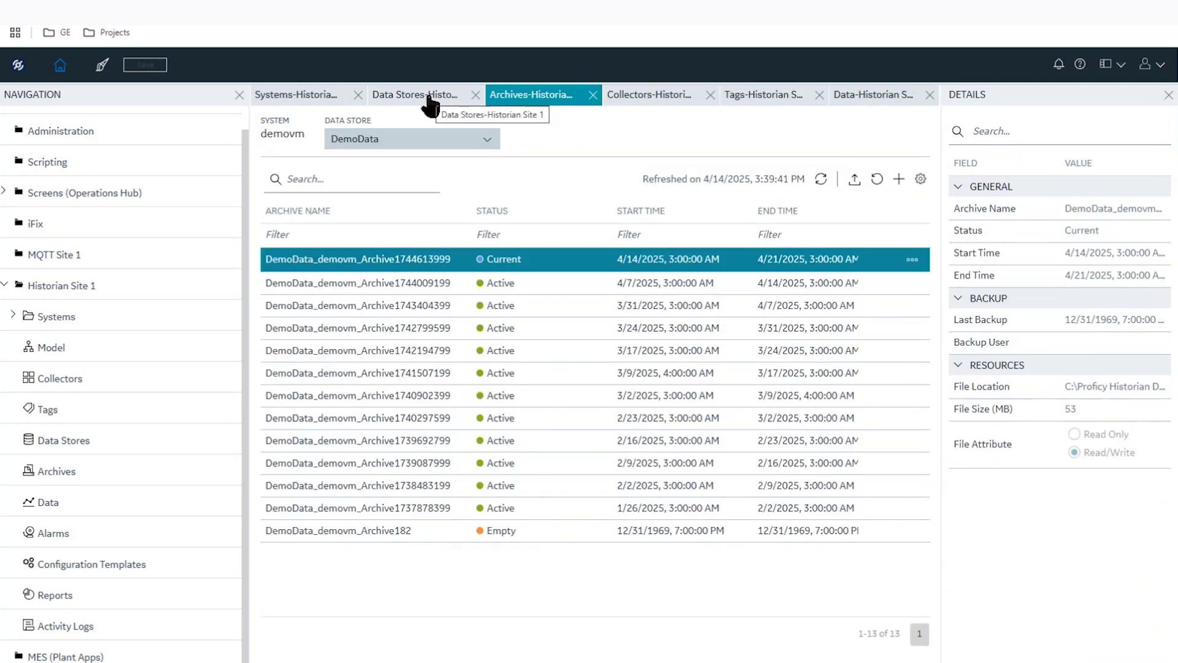
click(430, 106)
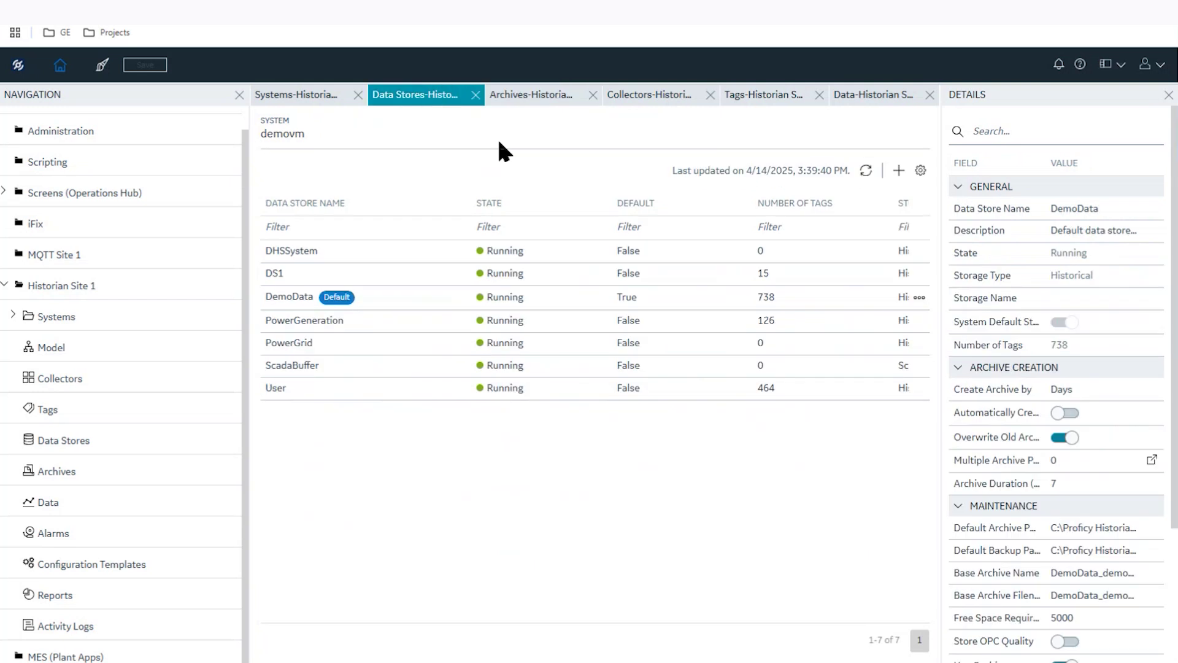
click(530, 98)
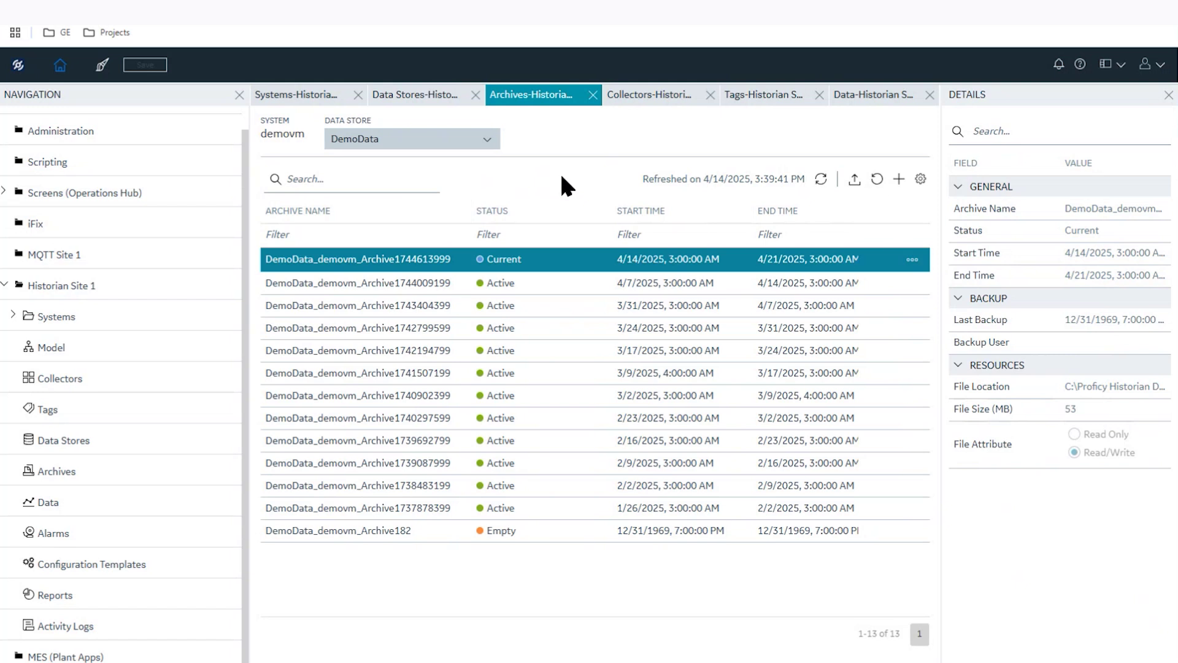
- Return to the data stores list and review the DemoData data store's details
click(428, 95)
right_click(428, 95)
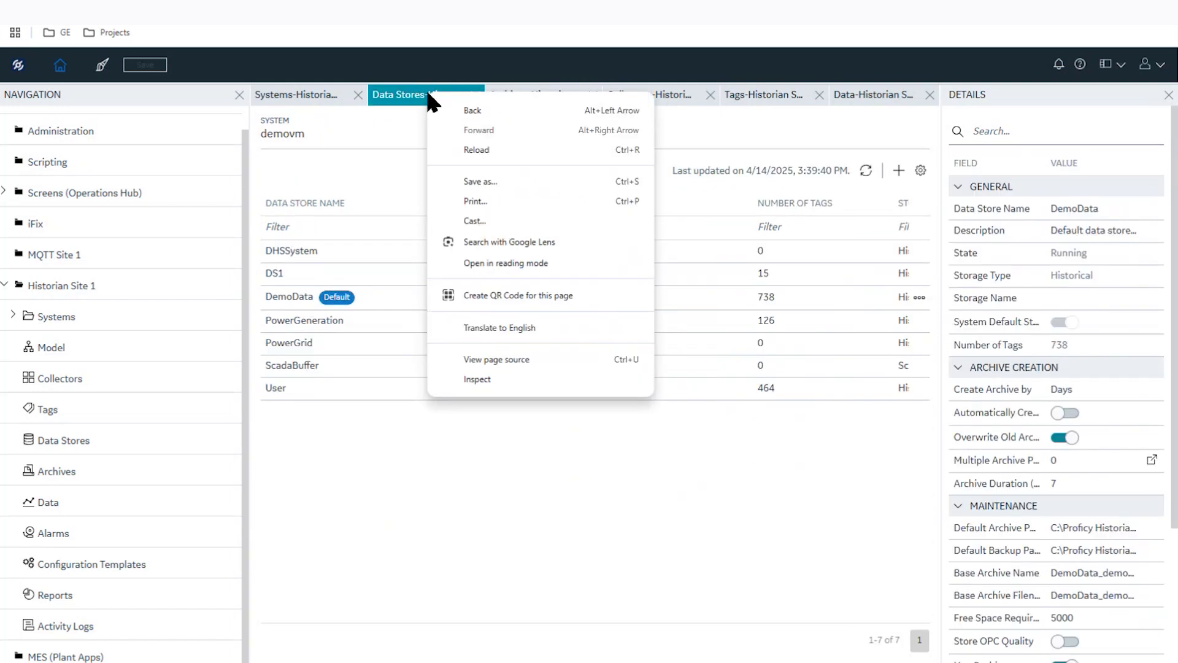
click(389, 481)
click(327, 302)
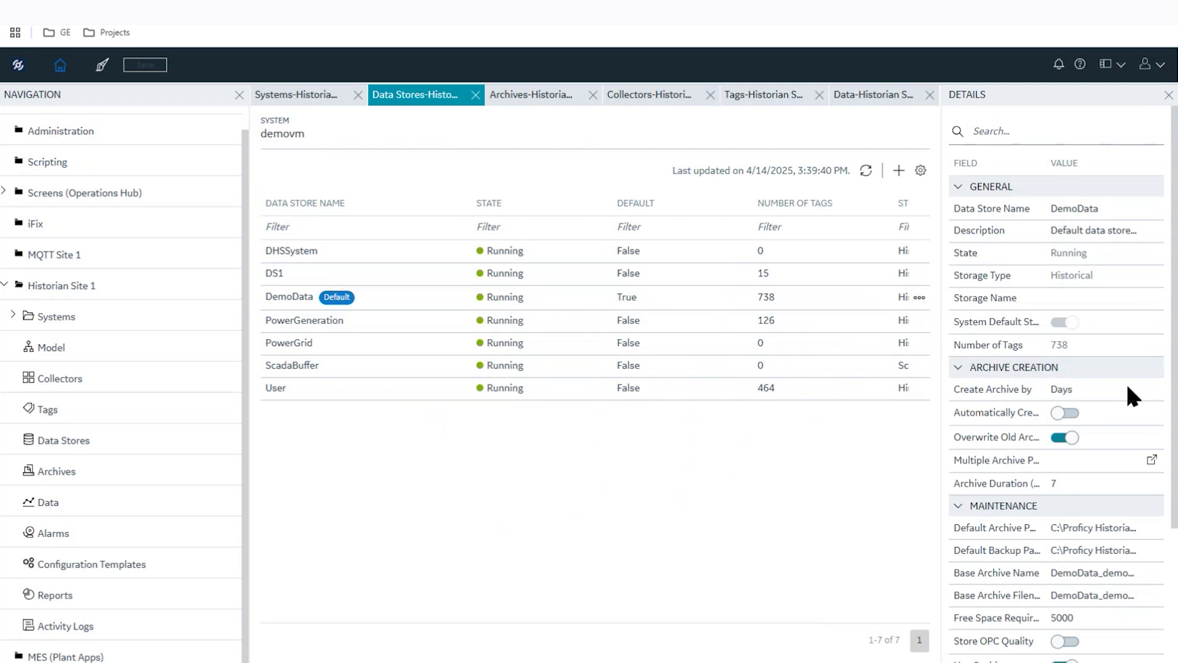
scroll(1055, 423, down, 2)
scroll(1098, 429, down, 1)
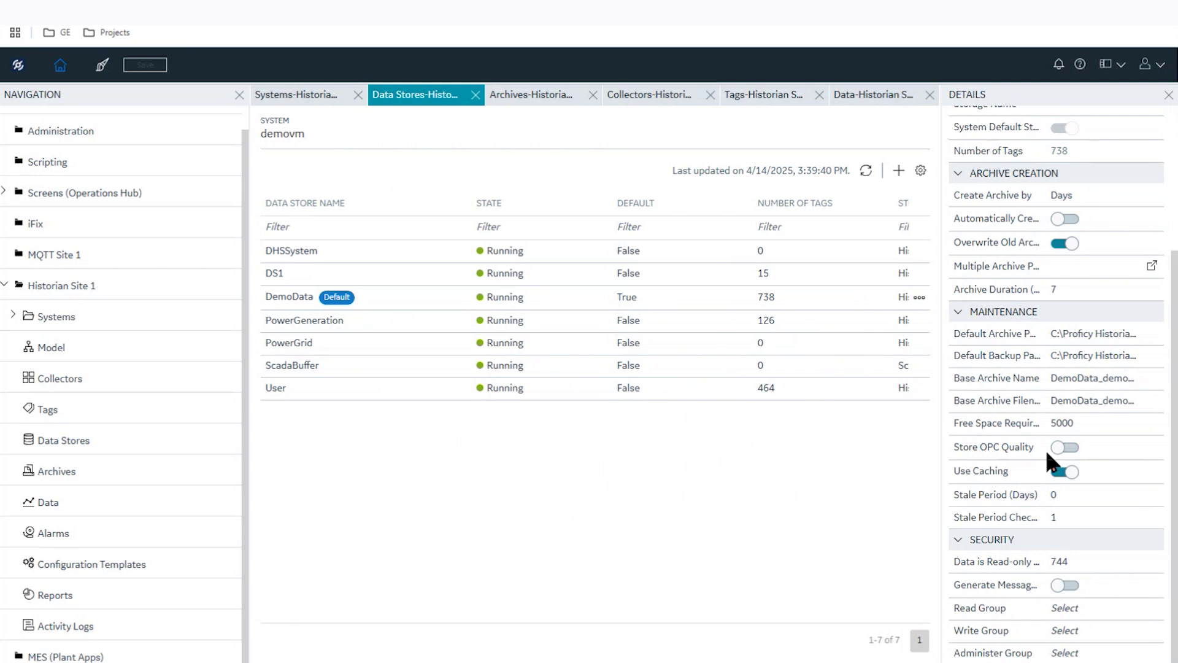
scroll(1047, 429, up, 3)
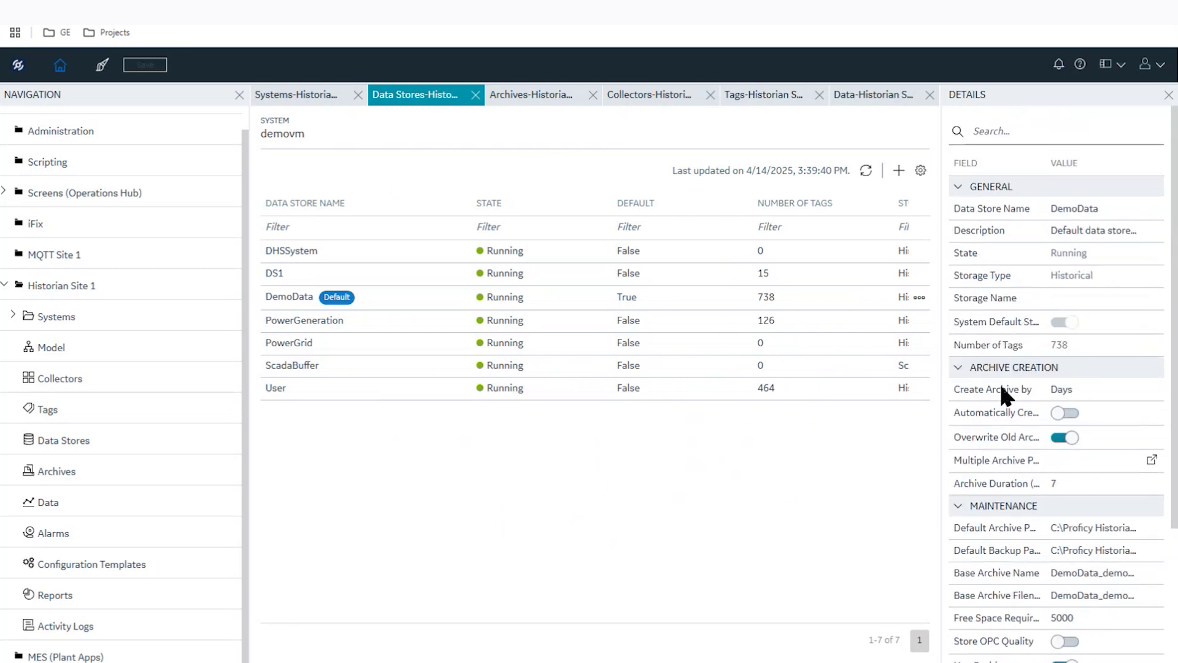
- Check DemoData's Create Archive by interval, leave it at Days, and list its archives
click(1111, 387)
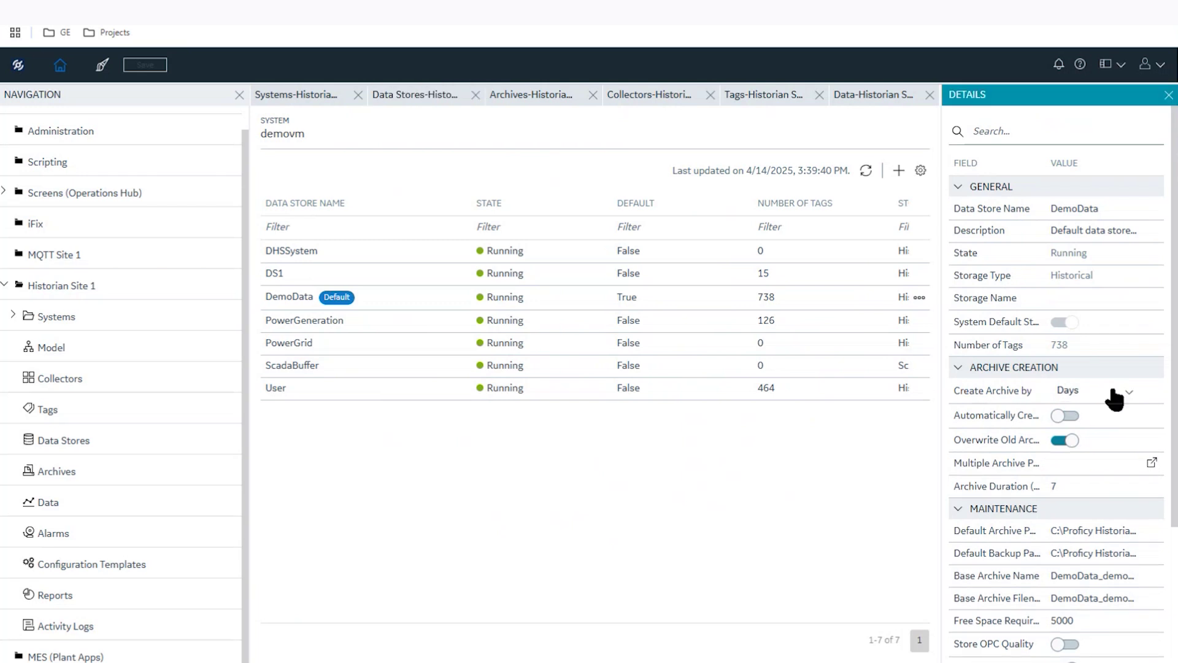
click(1129, 394)
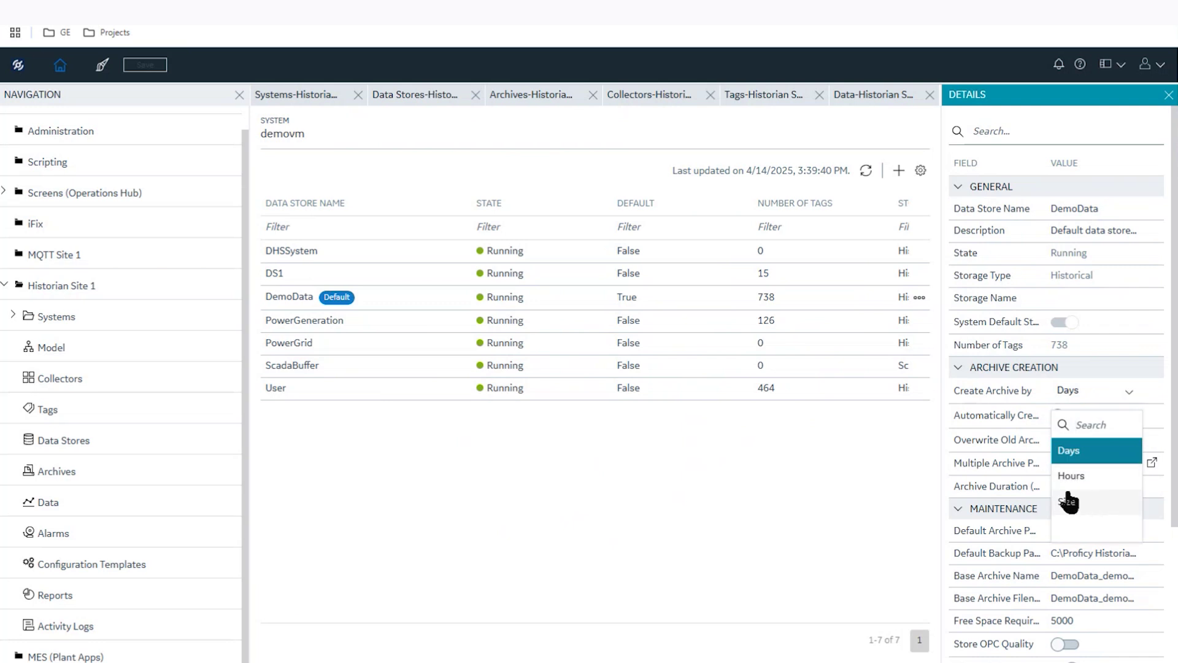
click(902, 460)
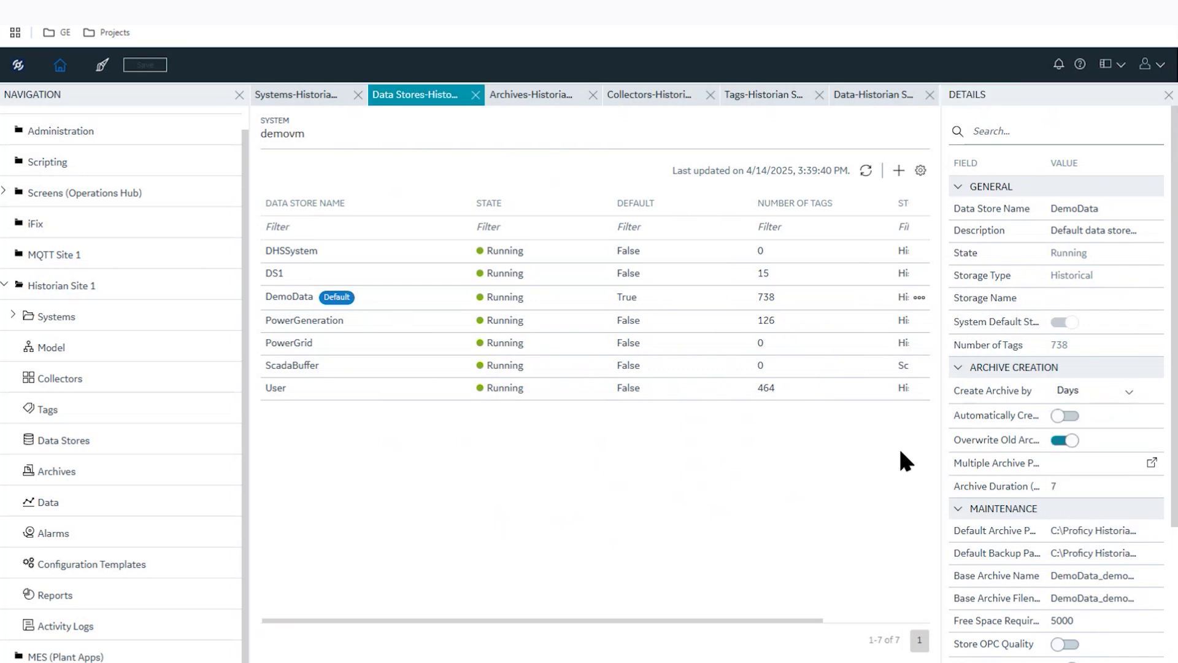
click(541, 94)
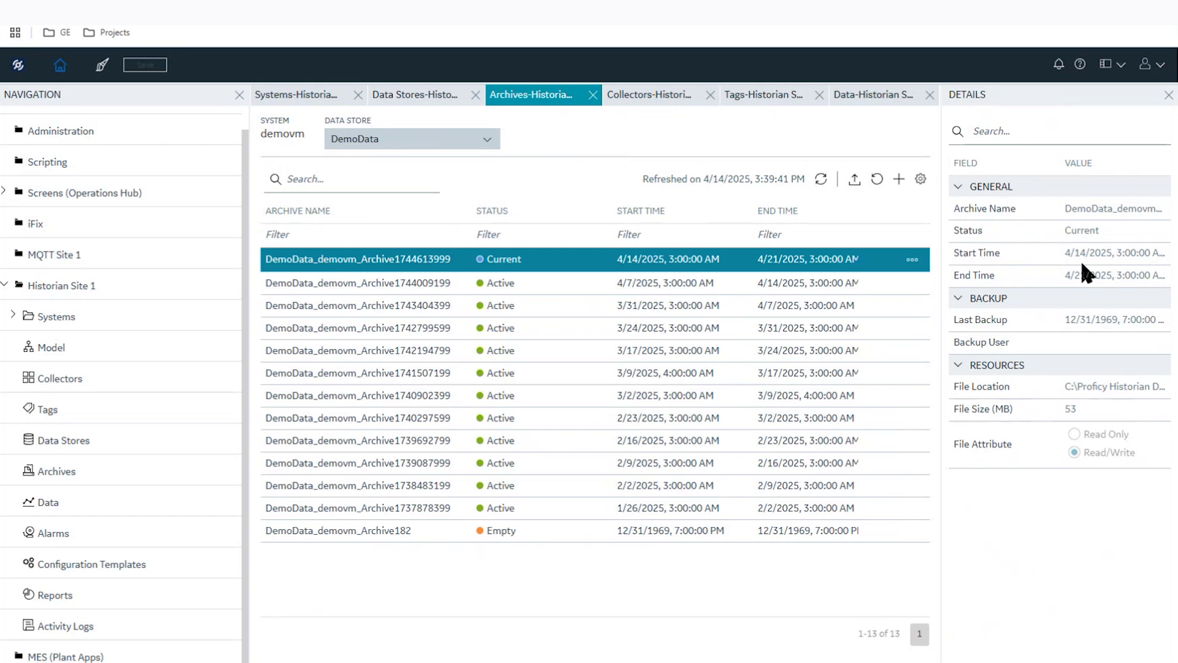
- Show the Collectors list, browse the Add Collector Instance collector types, then cancel without adding
click(658, 98)
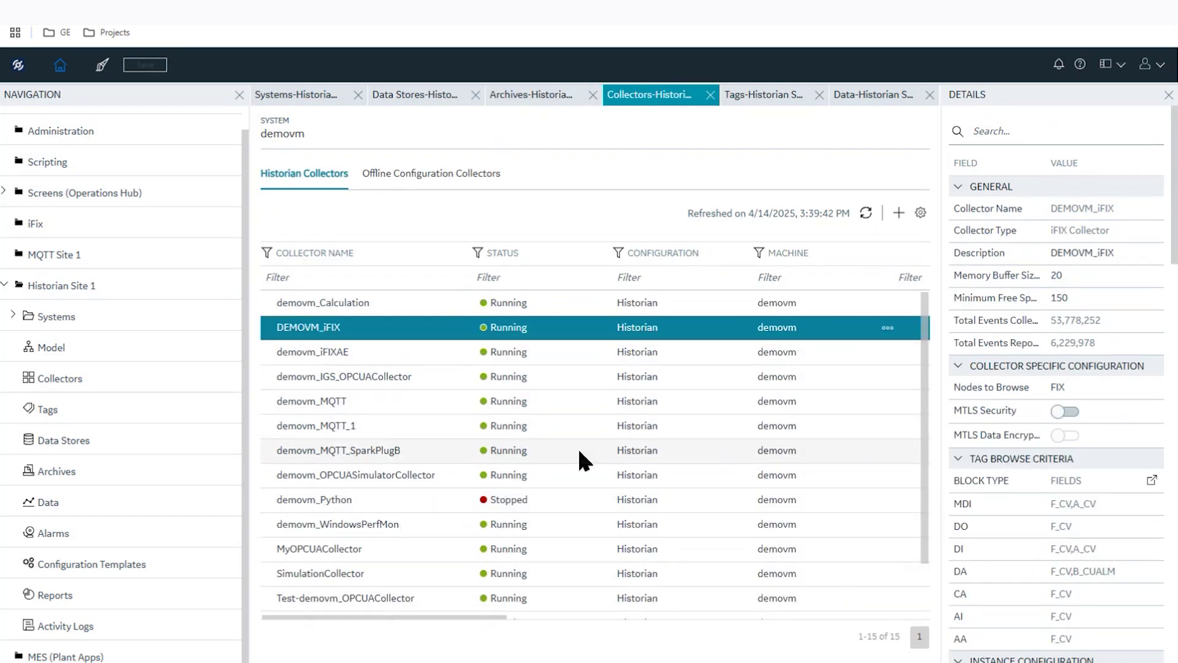
click(899, 213)
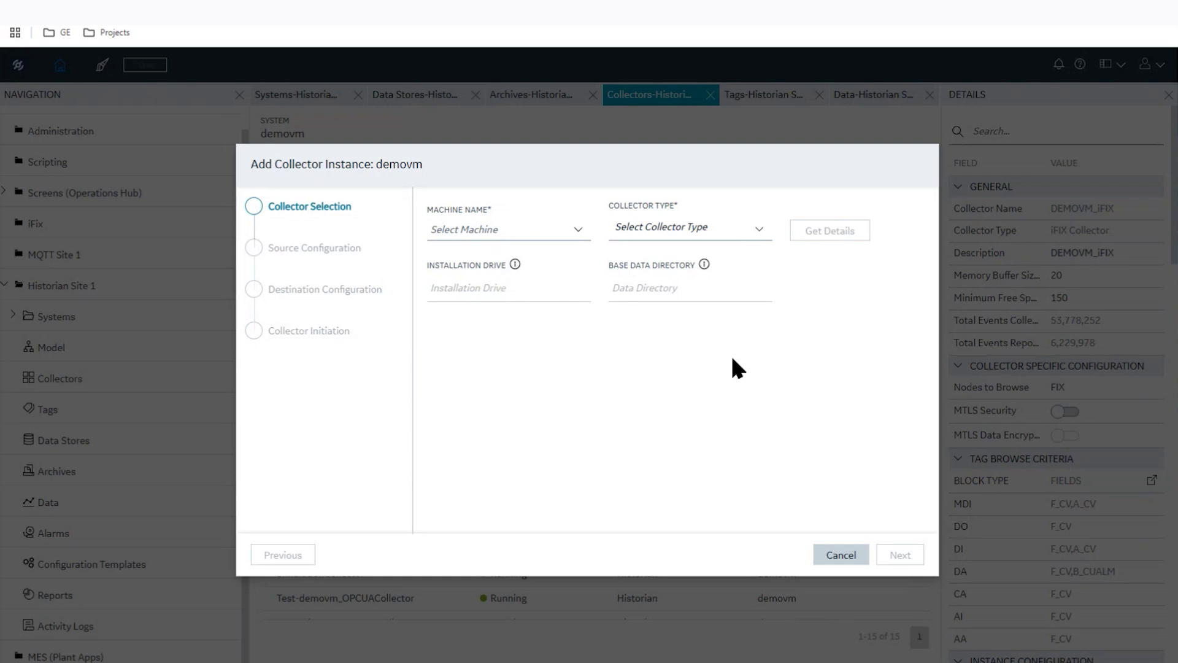
click(755, 238)
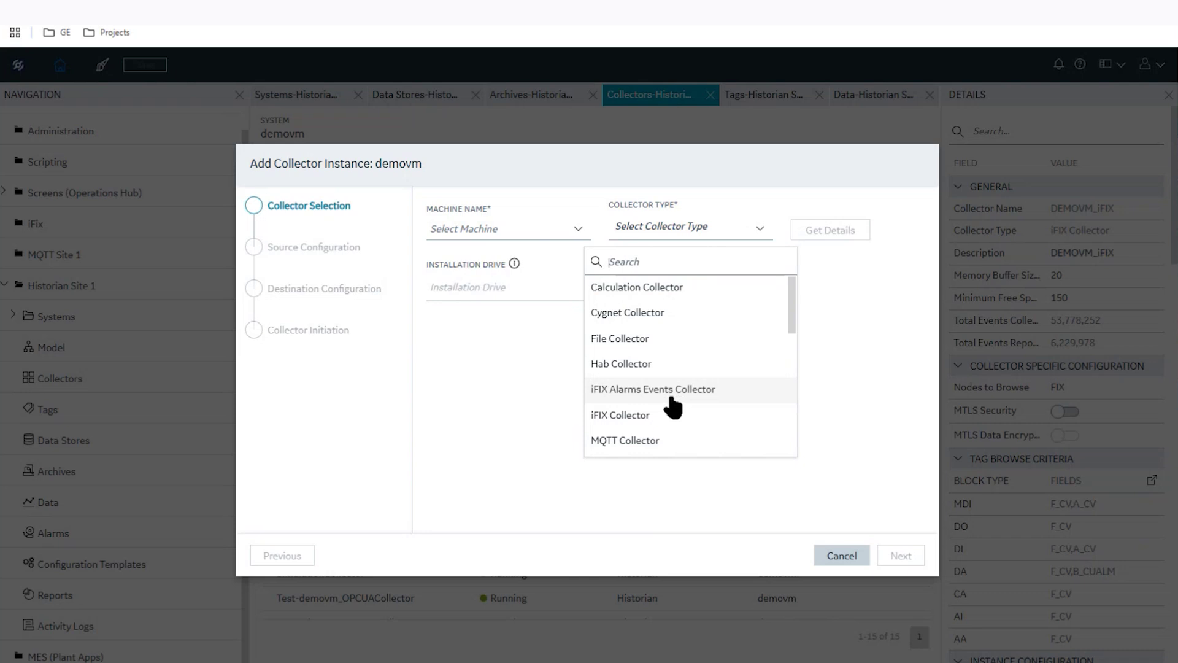
scroll(679, 408, down, 8)
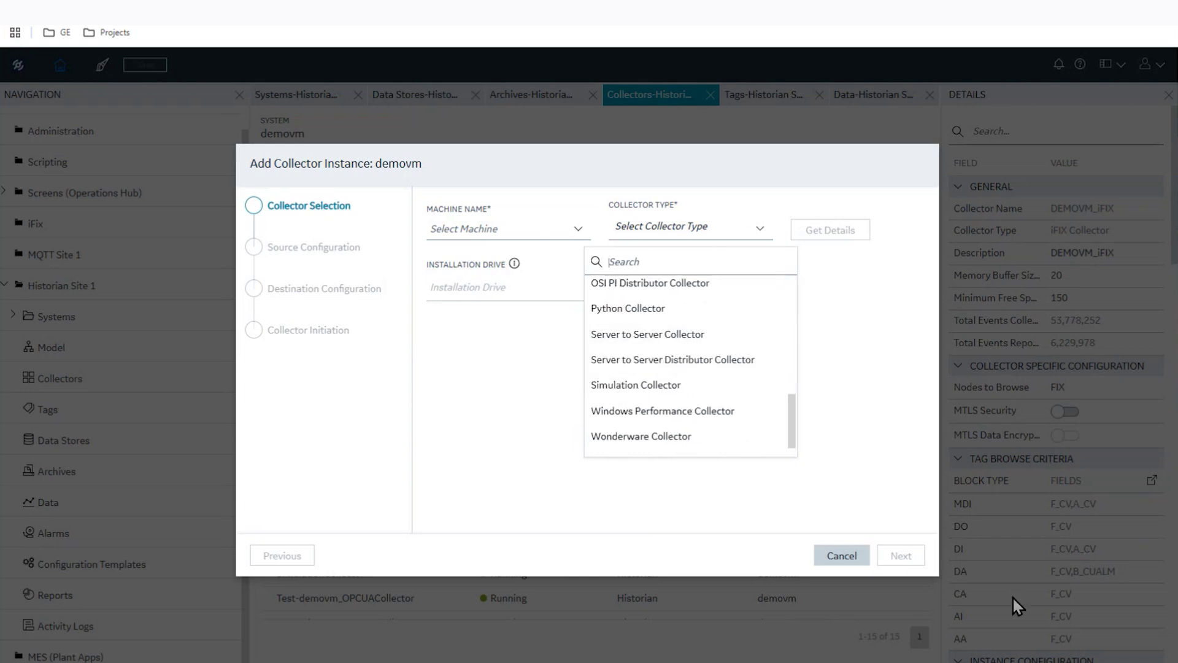
click(839, 555)
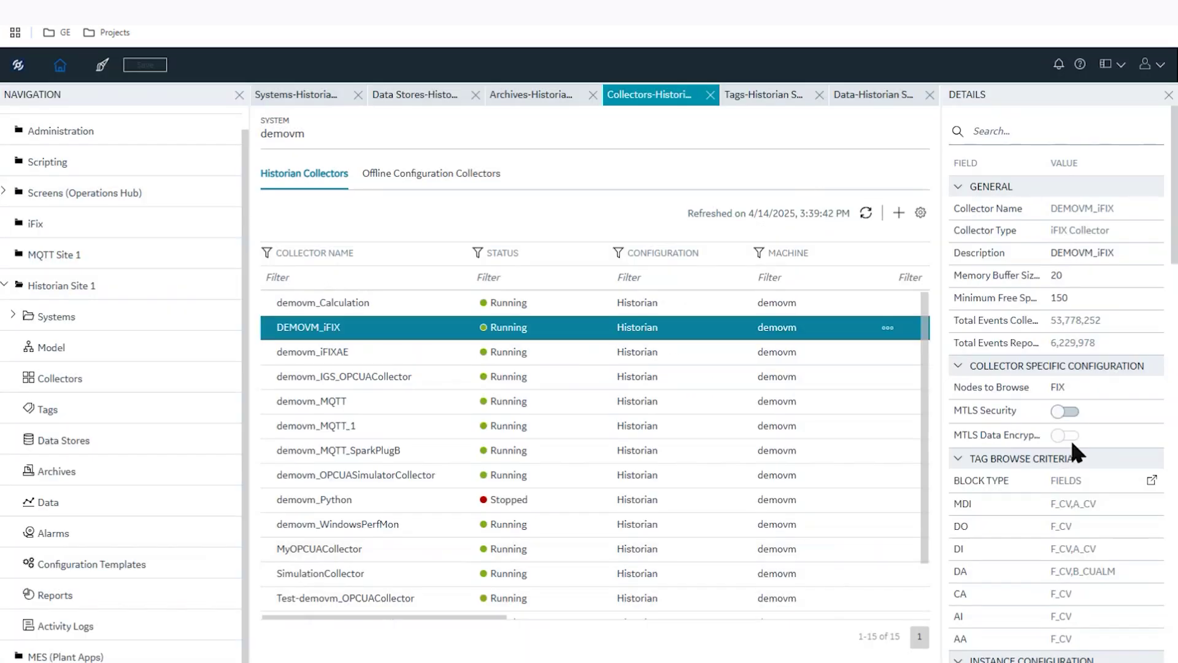
- Review the sp_gas AMBIENT_TEMP tag's details: DEMOVM_iFIX collector, Single Float, PowerGeneration data store
click(775, 98)
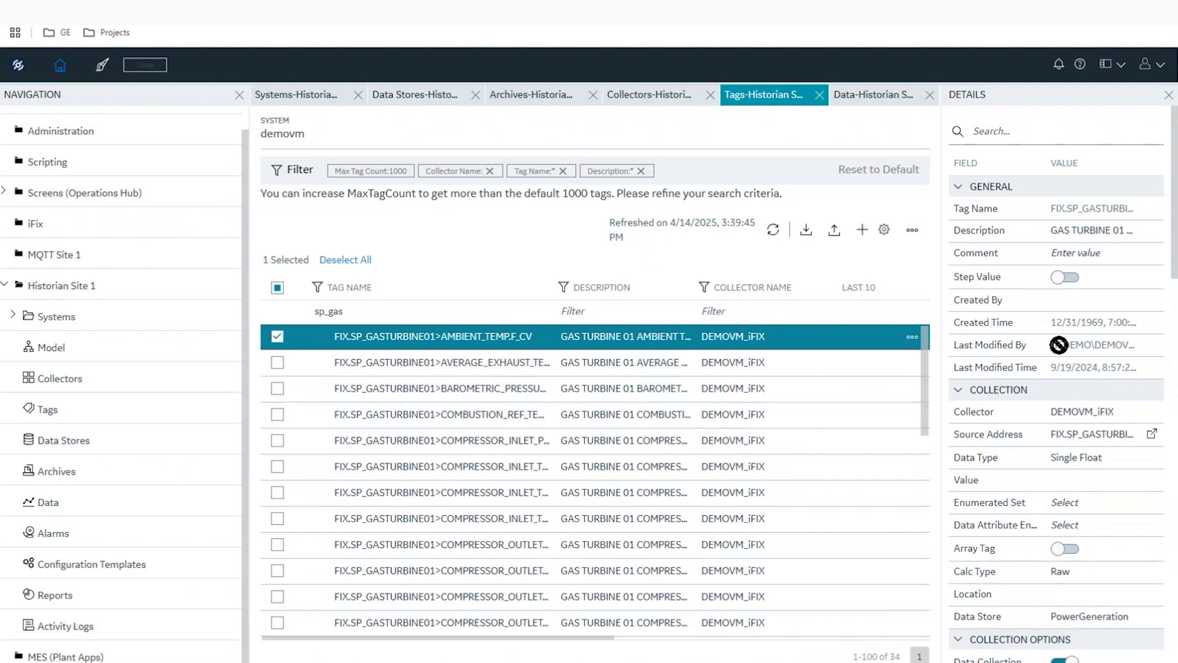
scroll(1074, 337, down, 10)
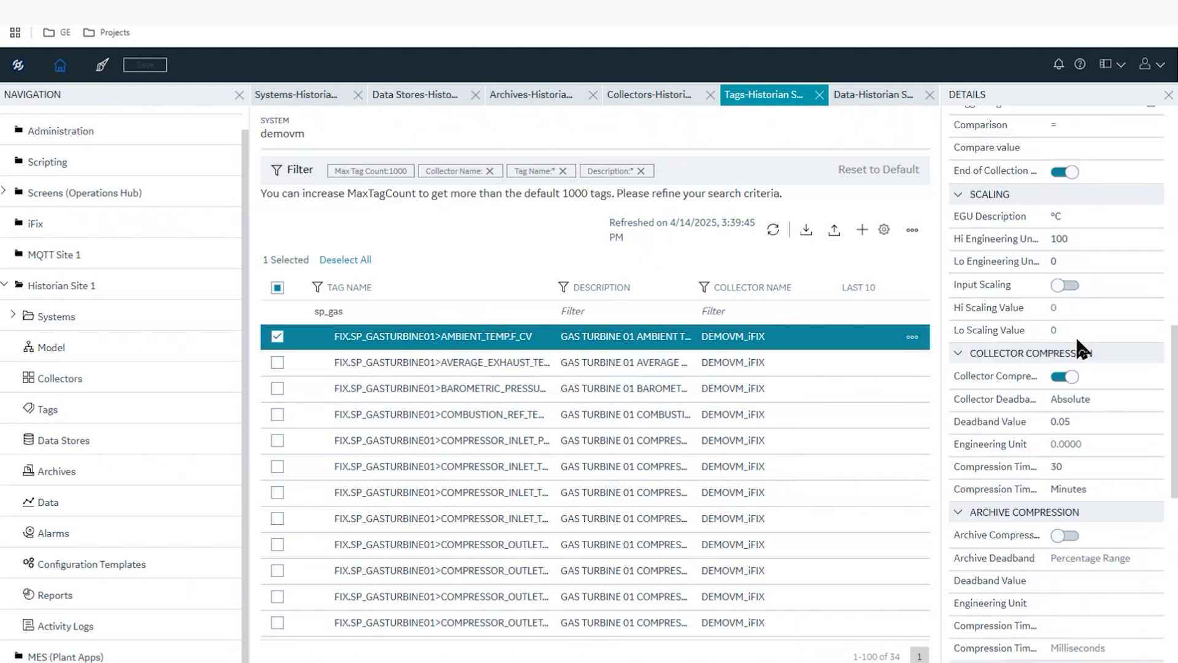
scroll(1075, 334, down, 1)
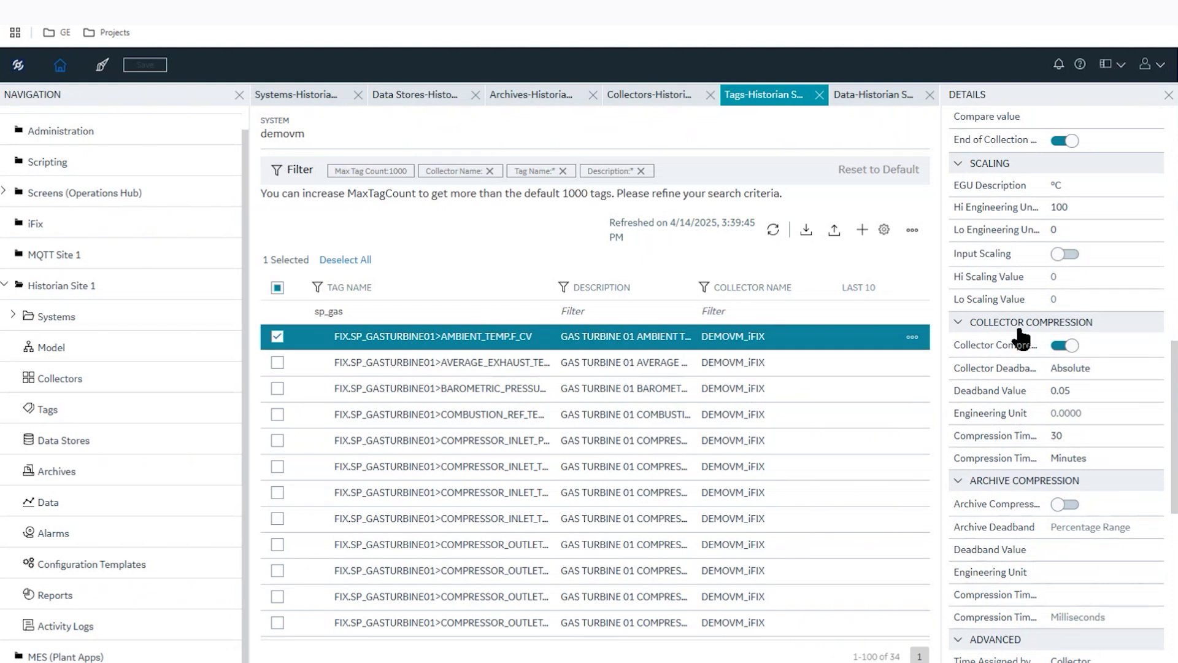
scroll(1078, 454, up, 6)
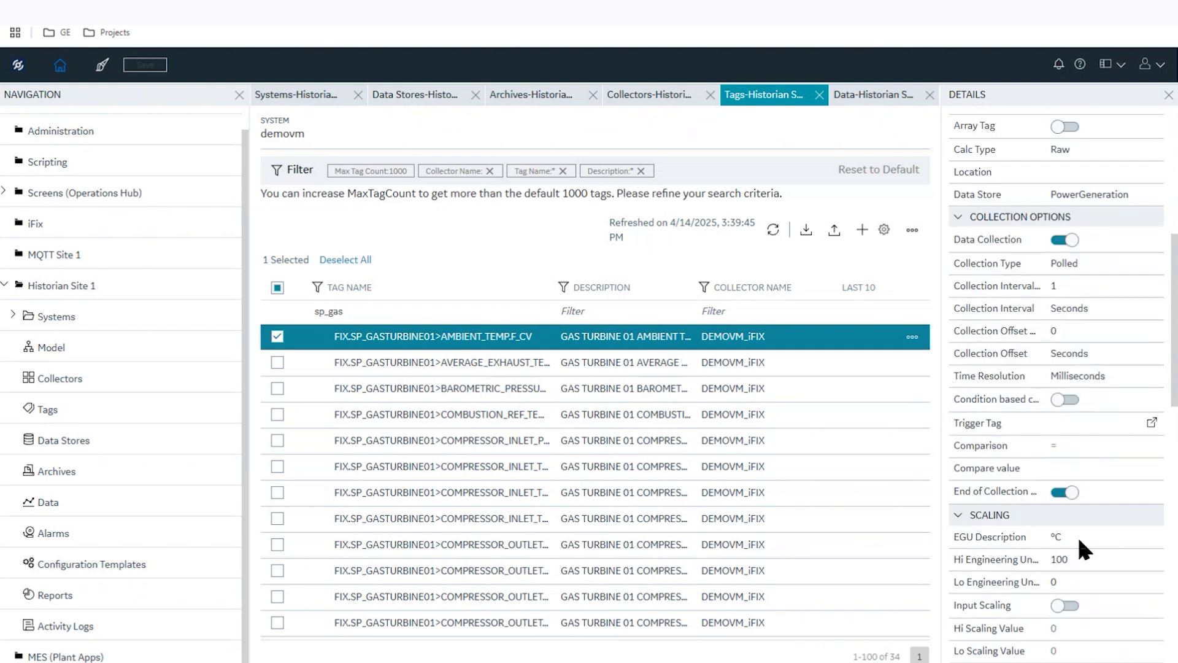
scroll(1077, 535, up, 5)
scroll(1062, 433, up, 3)
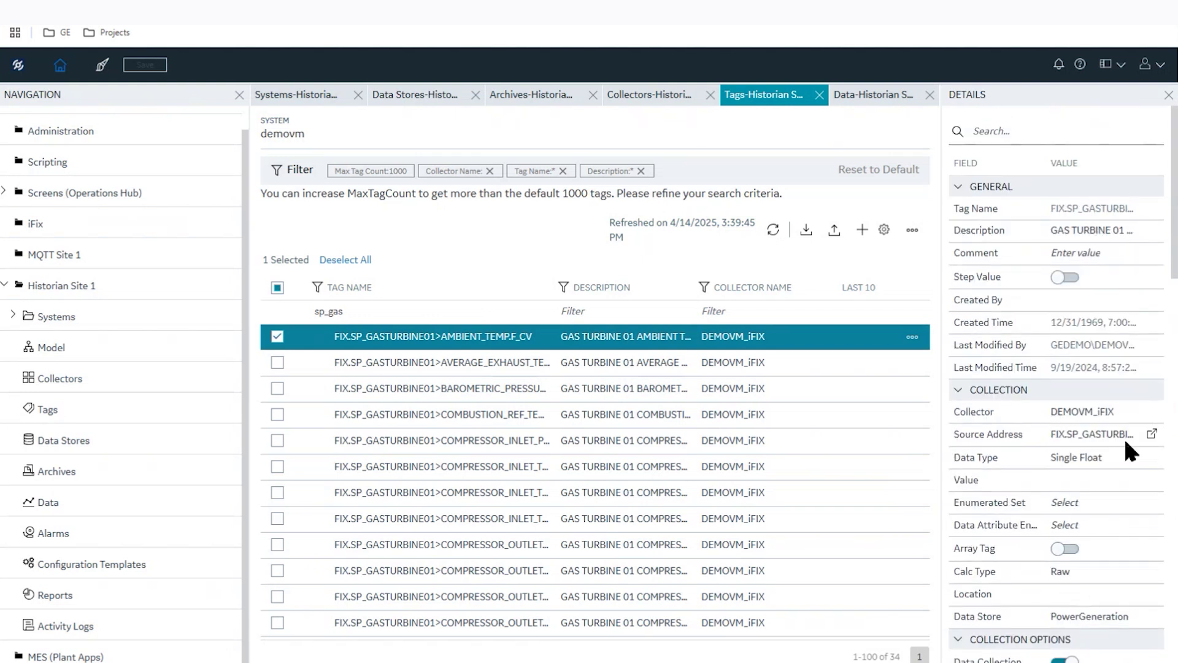
- Add the average exhaust temperature and barometric pressure tags and view their last 10 values
click(277, 364)
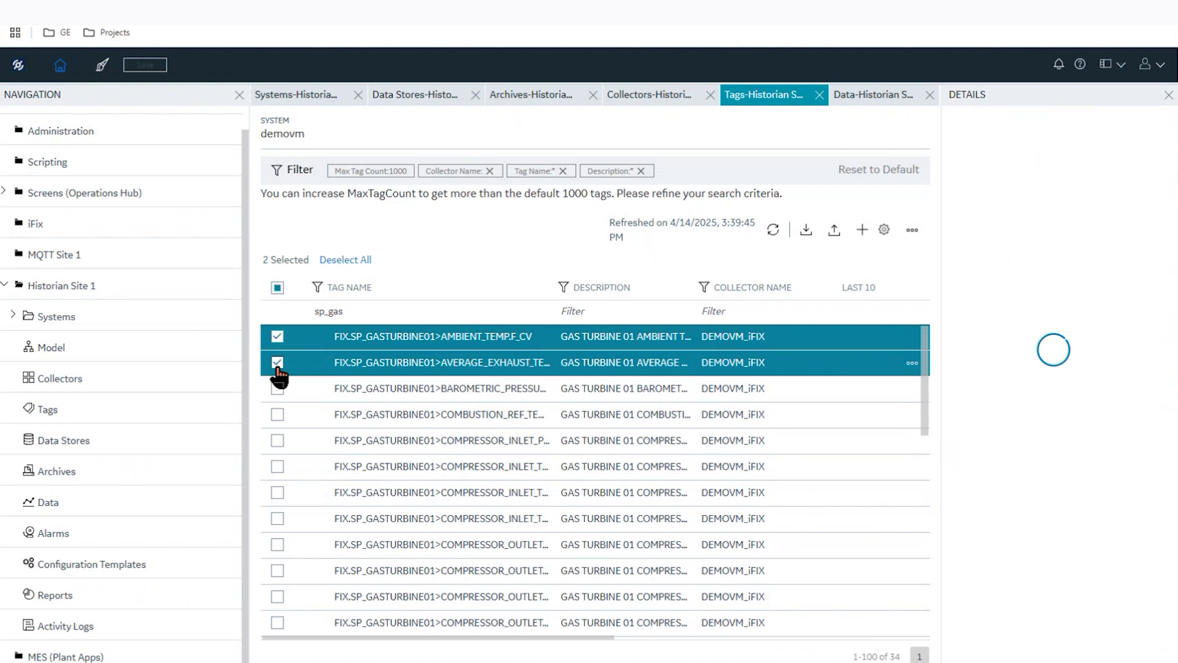
click(277, 389)
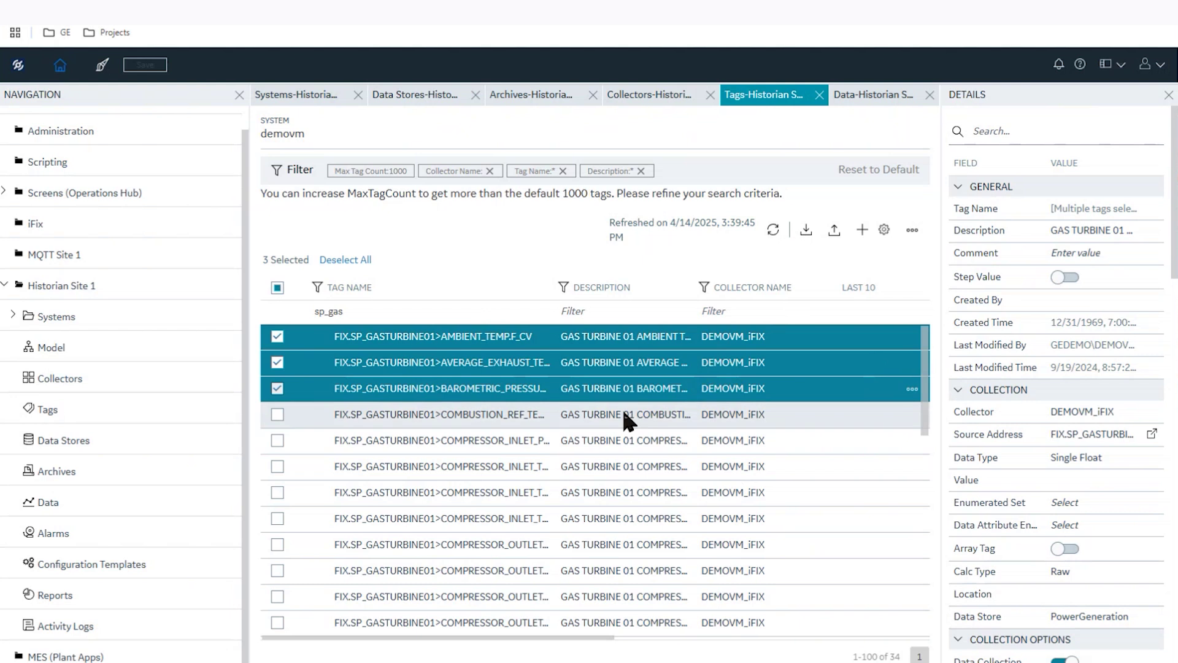
click(912, 390)
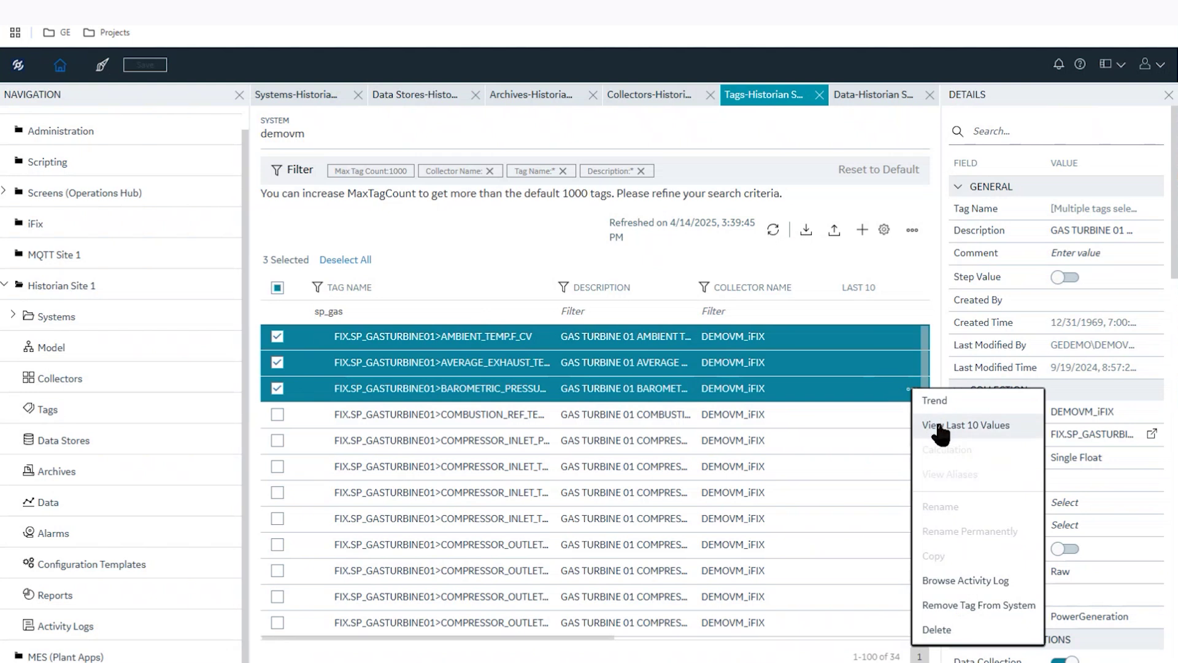
click(941, 406)
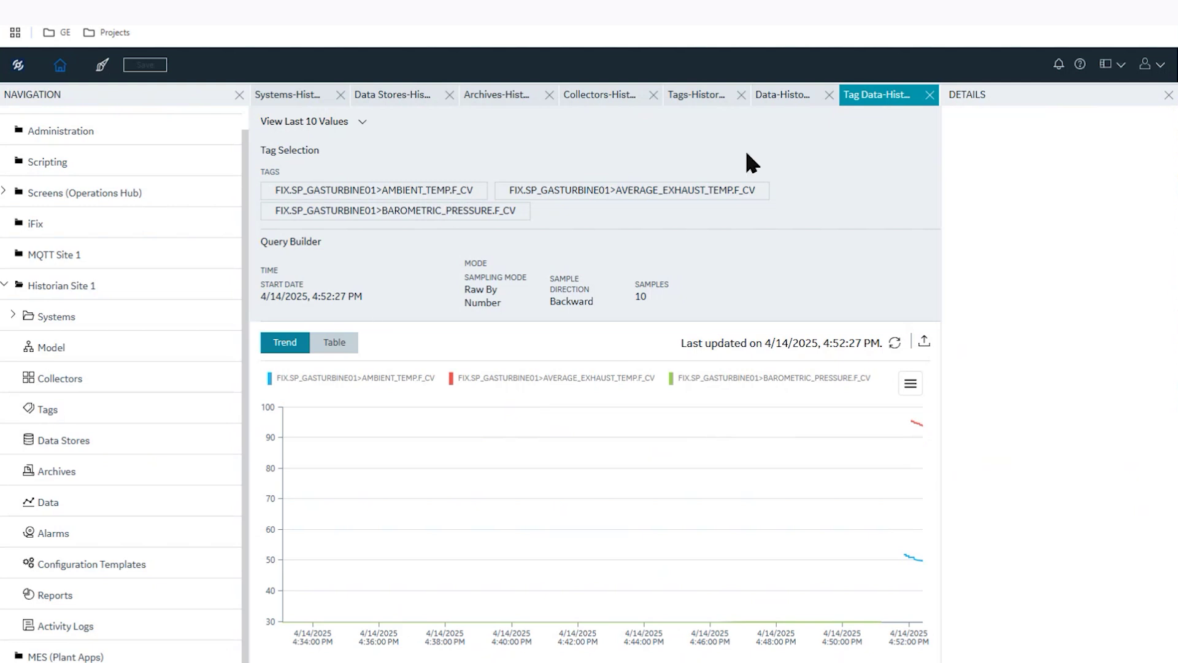
- Close the Tag Data results and run the saved query Test2
click(929, 95)
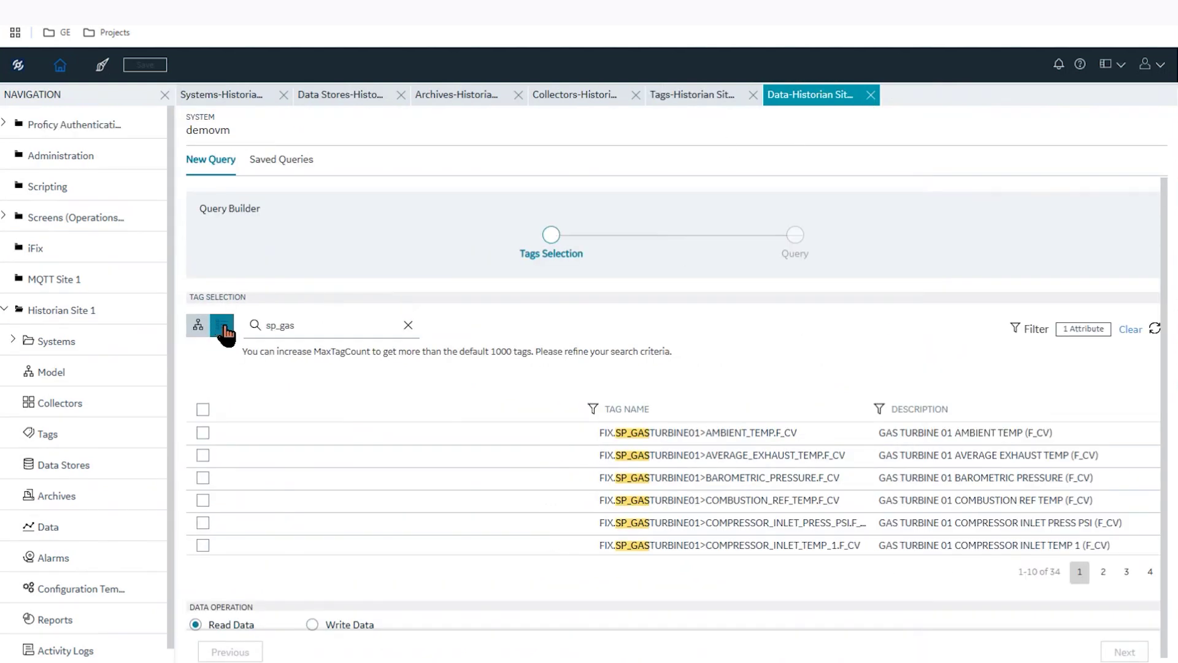
click(296, 163)
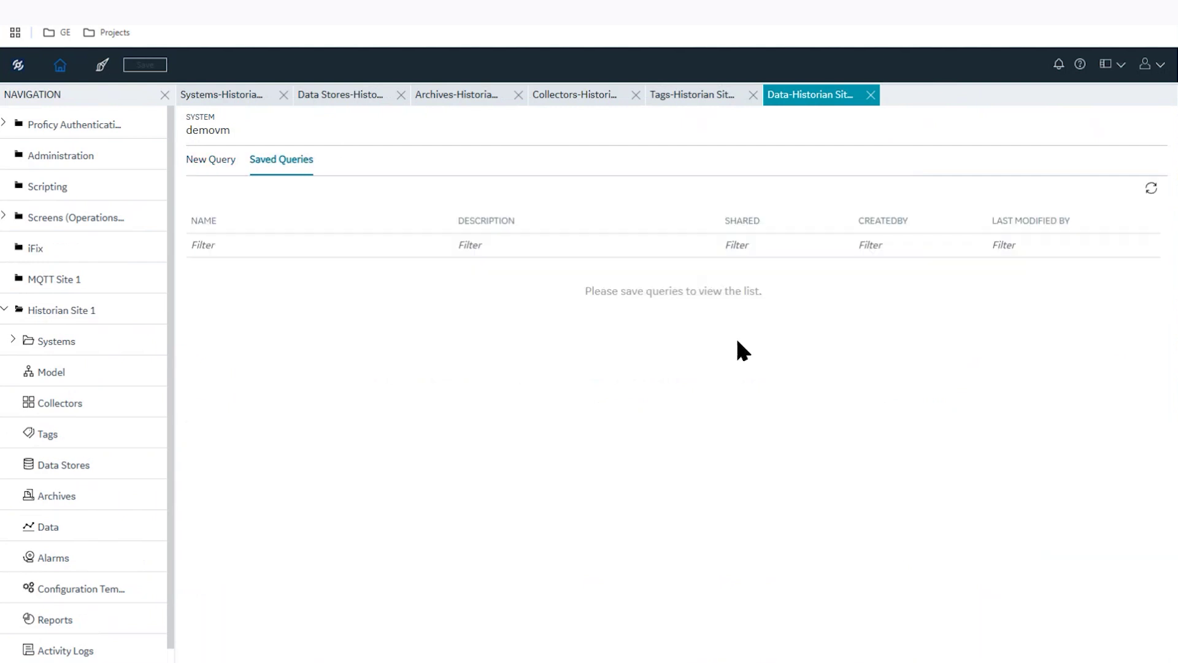
click(839, 299)
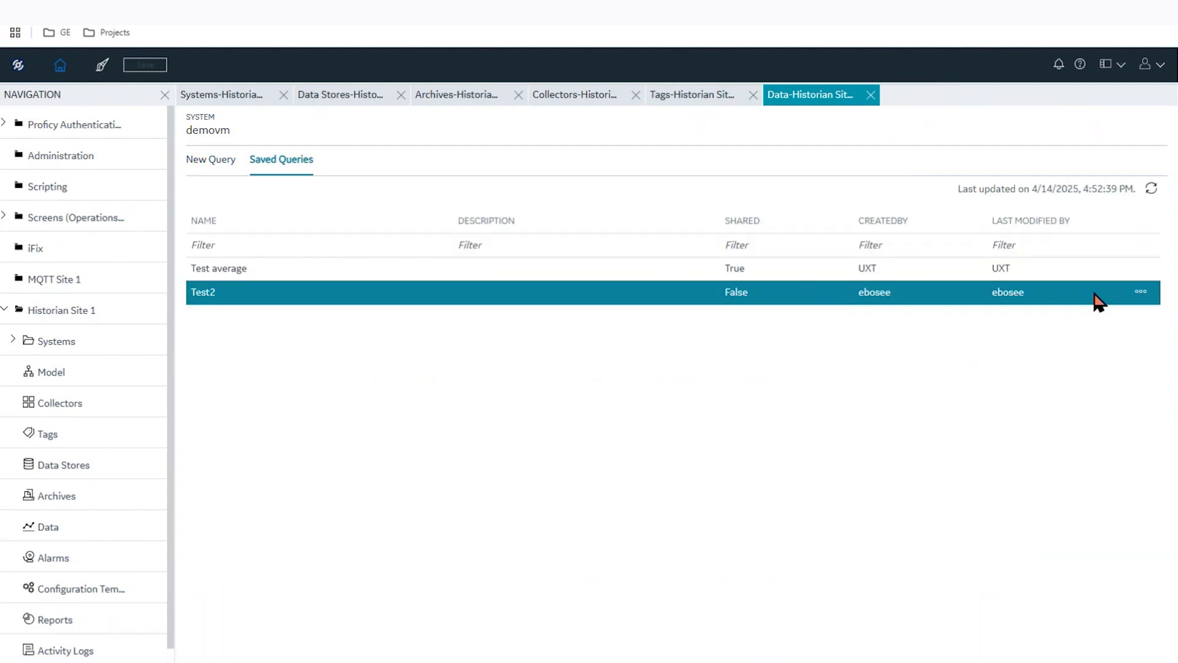
click(1143, 293)
click(1118, 299)
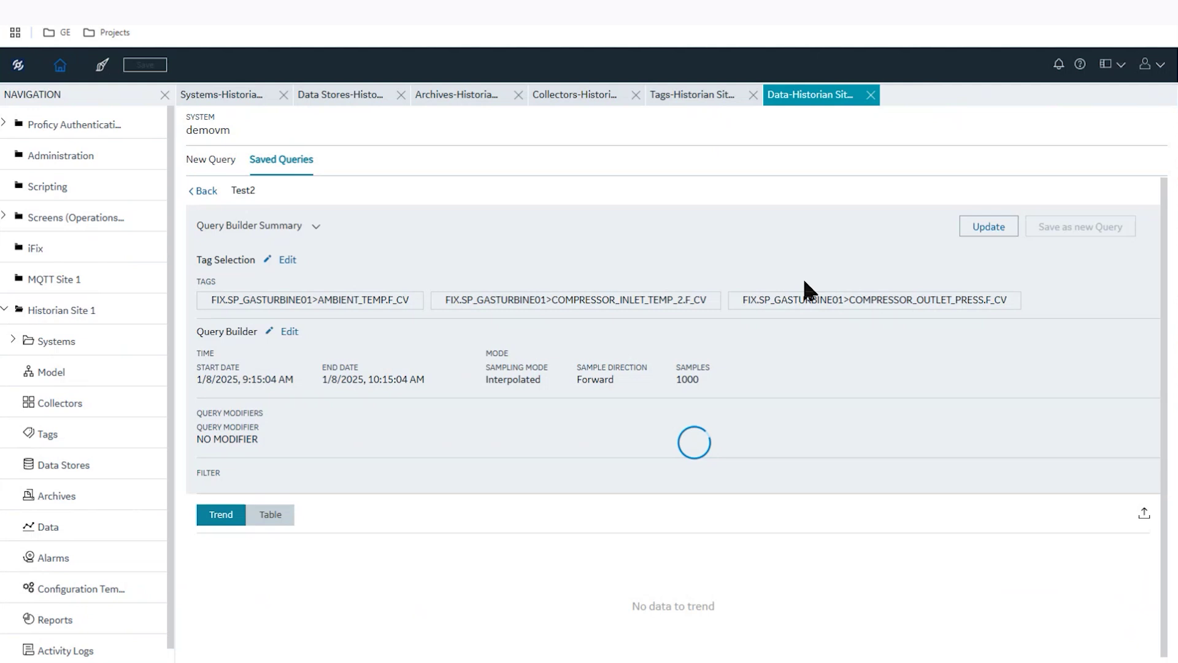
- Show Test2's results as a table and expand the AMBIENT_TEMP recorded values
scroll(856, 473, down, 4)
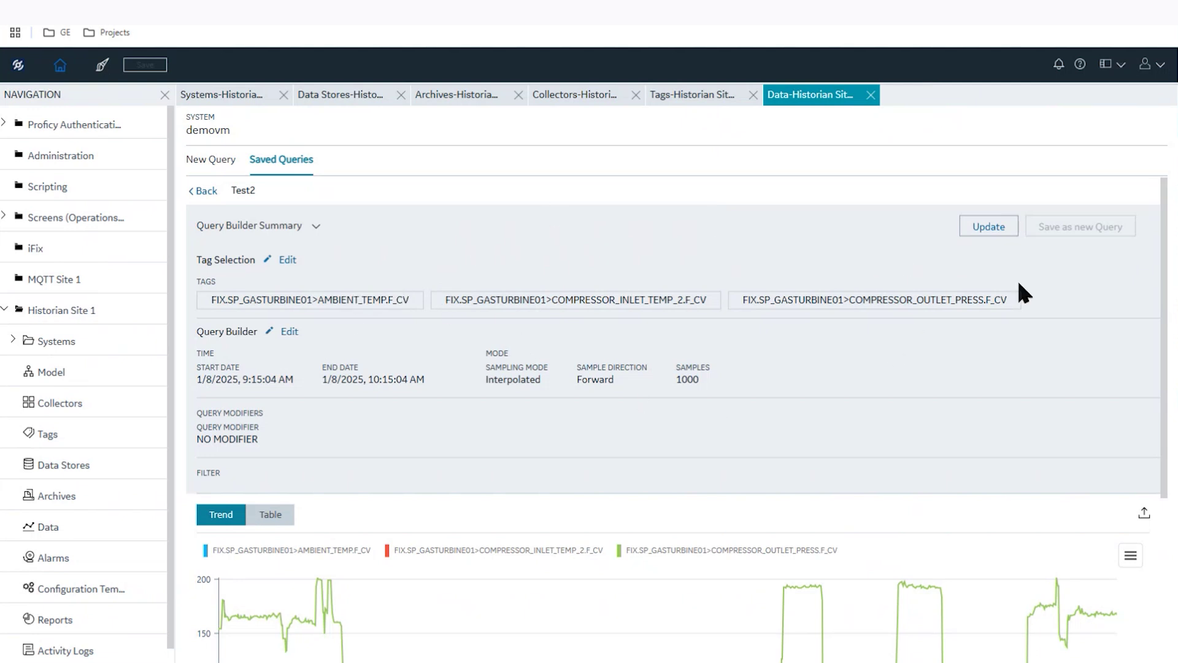
scroll(922, 319, down, 4)
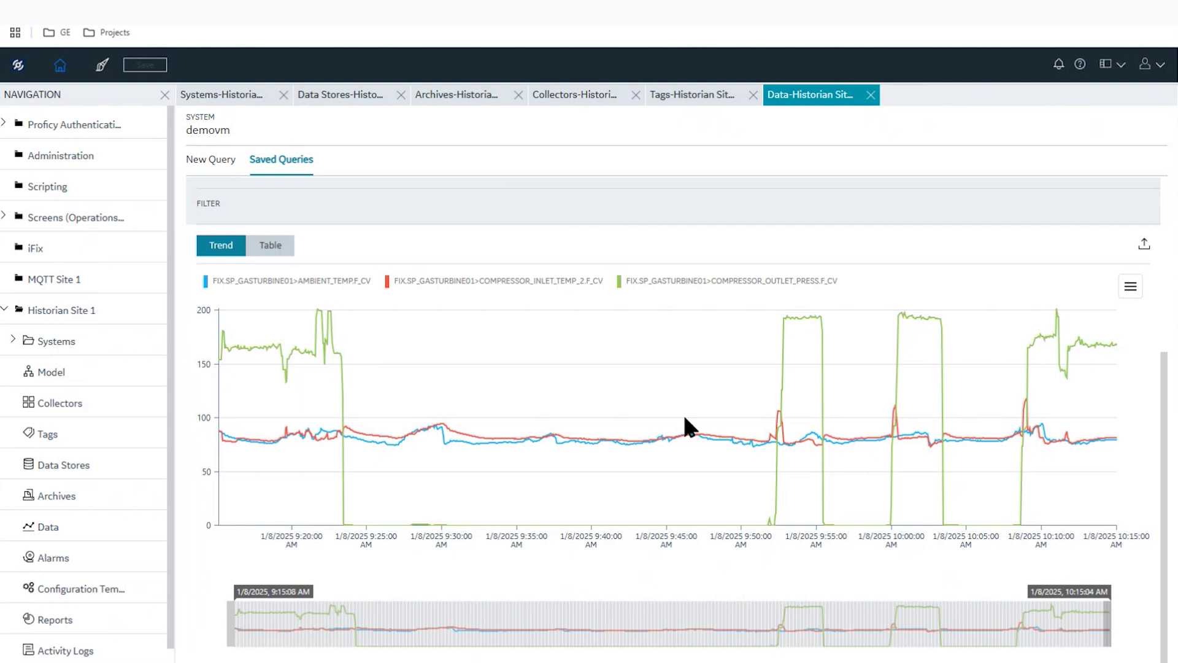
click(270, 245)
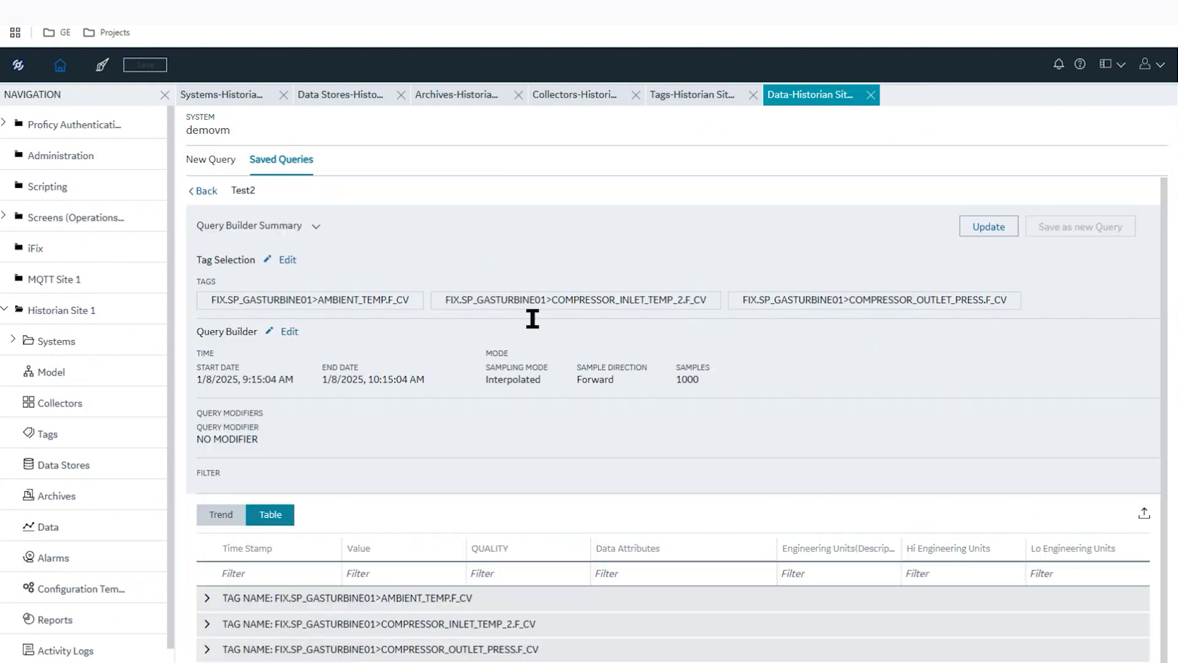
click(259, 597)
scroll(472, 573, down, 3)
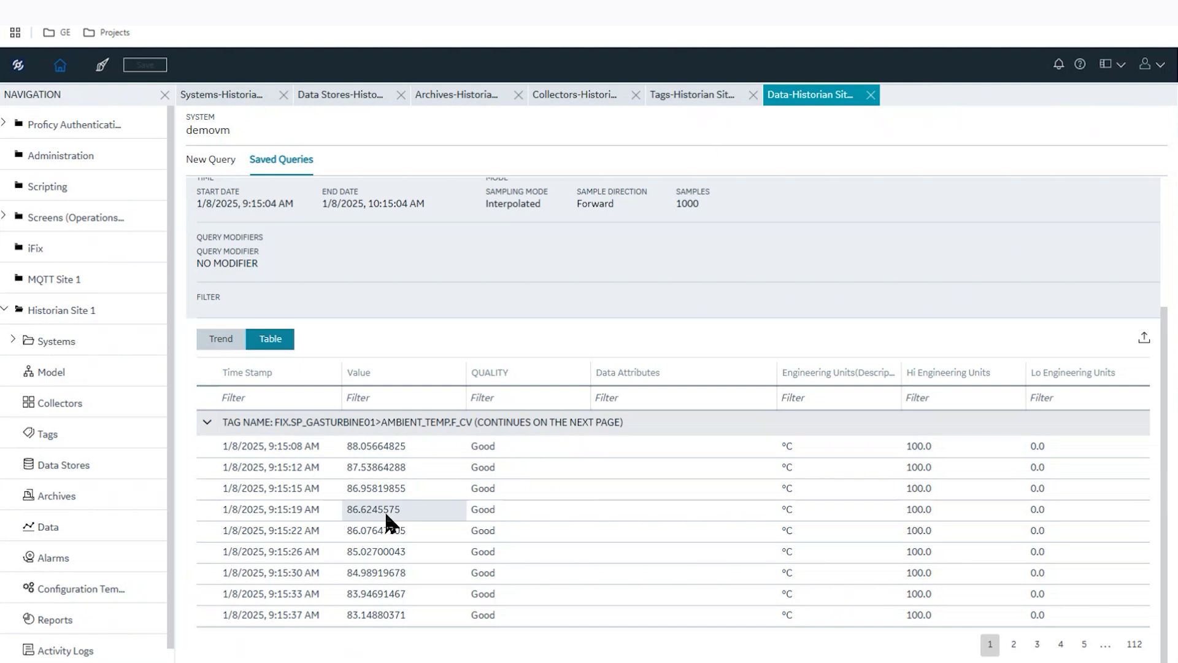